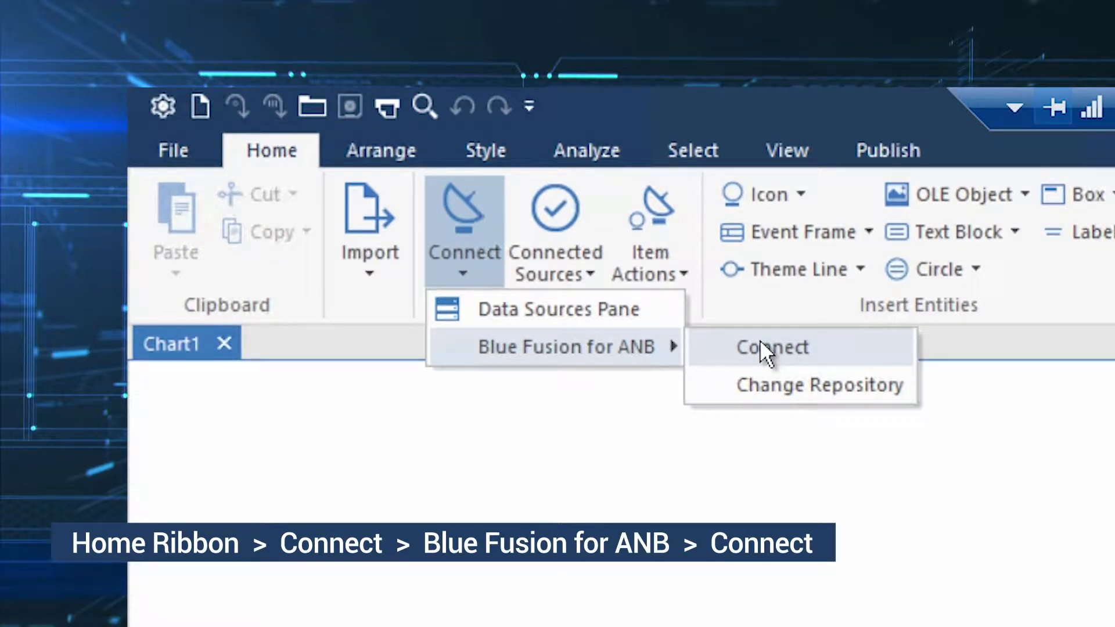
{"action": "type", "text": "192.168.40.13"}
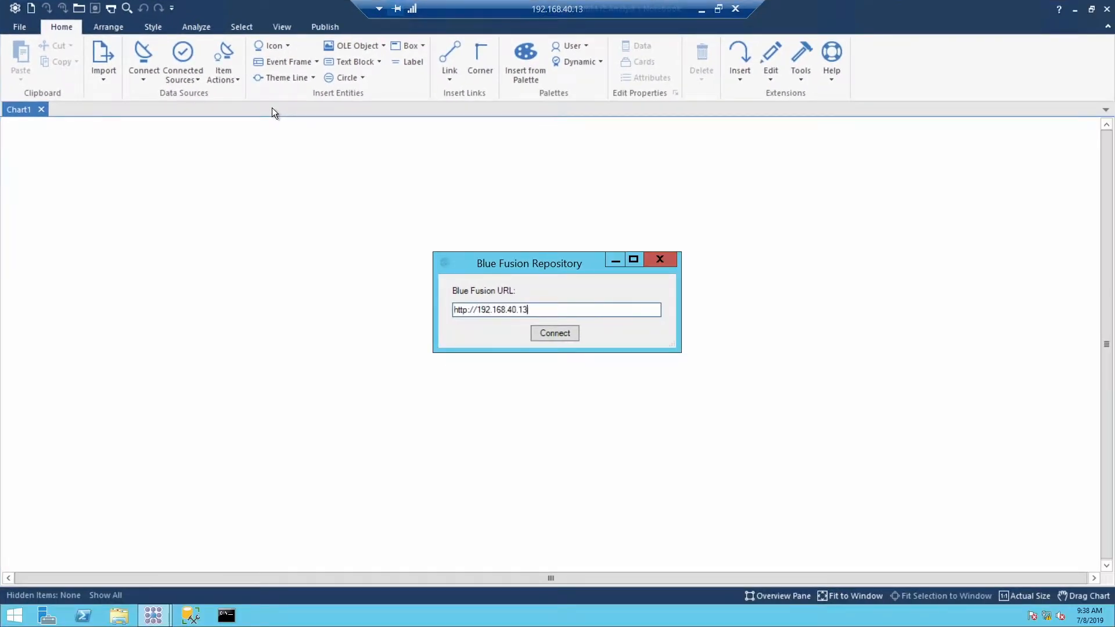
{"action": "left_click", "coordinate": [554, 333]}
{"action": "type", "text": "BFAdmin"}
{"action": "left_click", "coordinate": [583, 323]}
{"action": "type", "text": "*****"}
{"action": "left_click", "coordinate": [556, 356]}
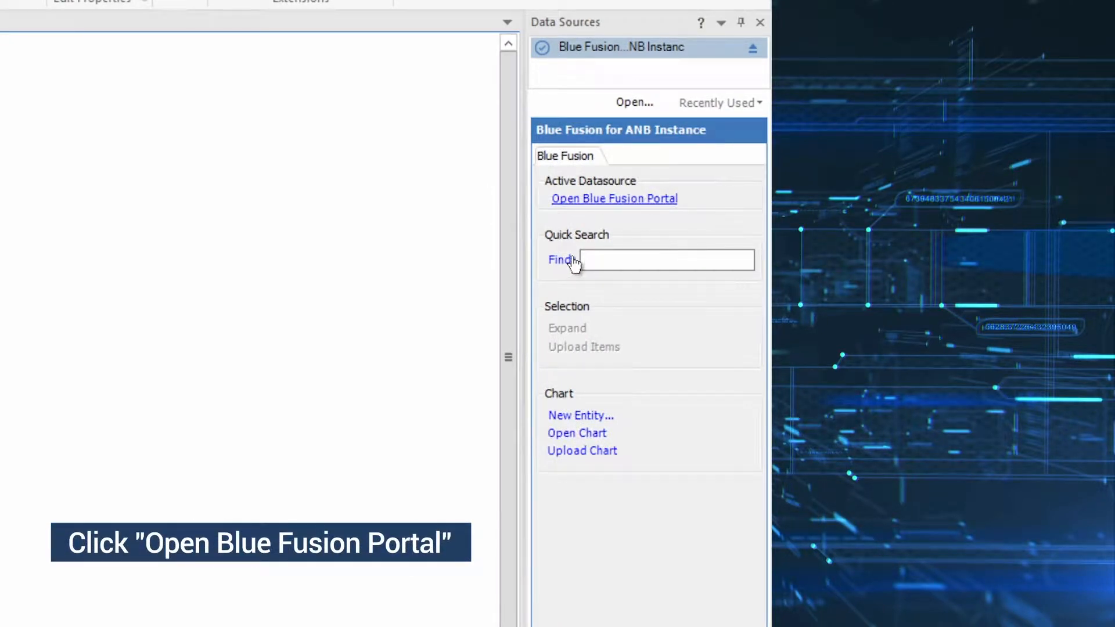
Open the Blue Fusion Portal and start a new import with MS13 SNA.csv from the Sample Data folder
{"action": "left_click", "coordinate": [599, 198]}
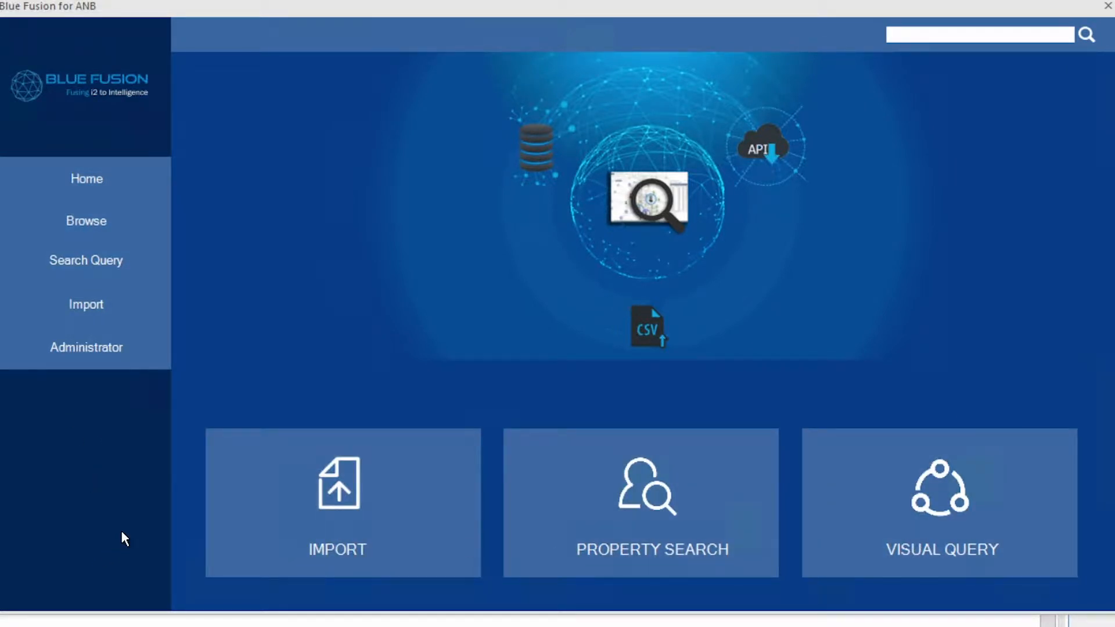
{"action": "left_click", "coordinate": [80, 301]}
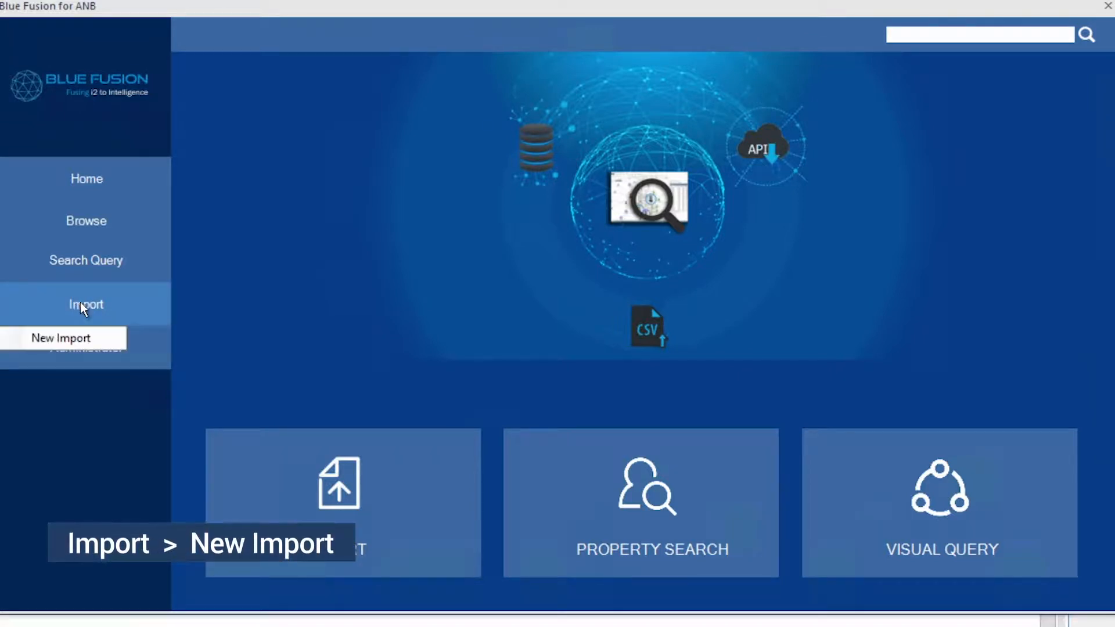
{"action": "left_click", "coordinate": [75, 337]}
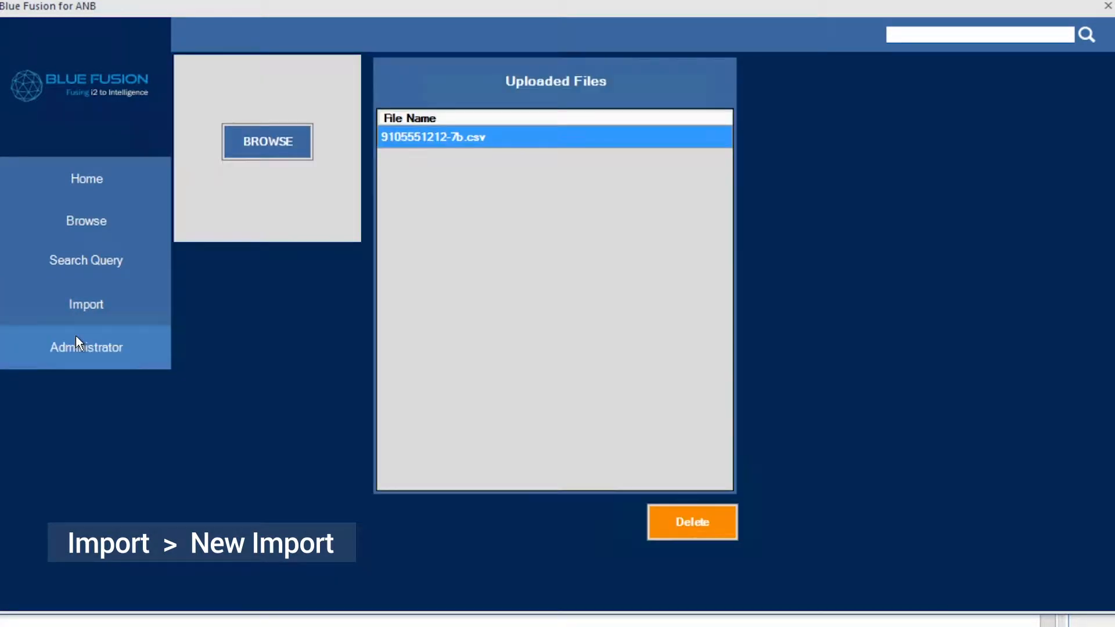
{"action": "left_click", "coordinate": [279, 144]}
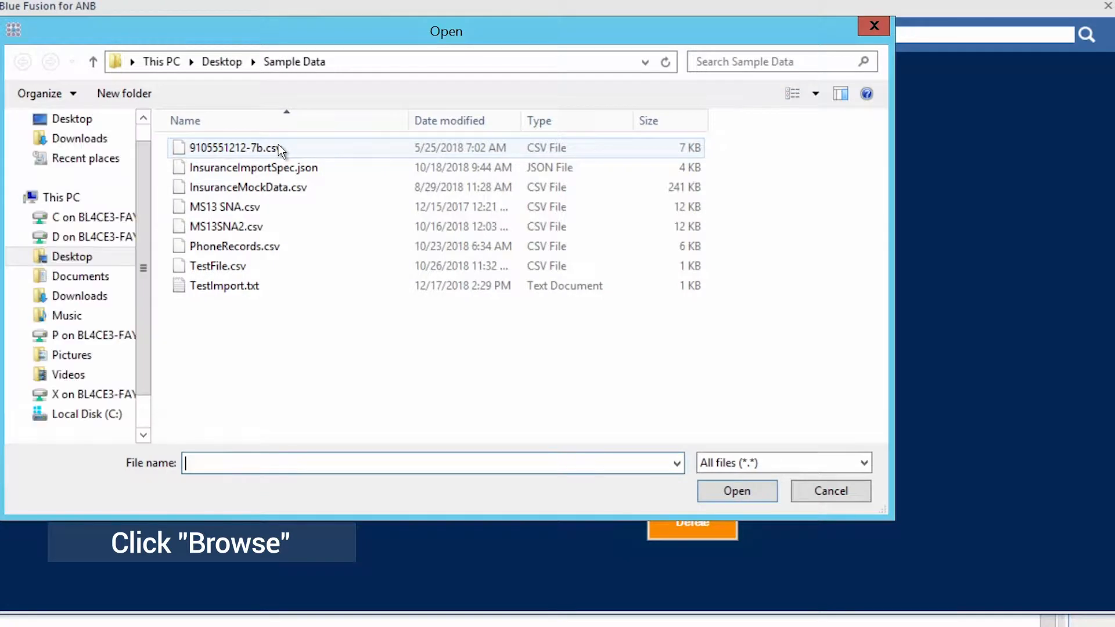
{"action": "left_click", "coordinate": [263, 208]}
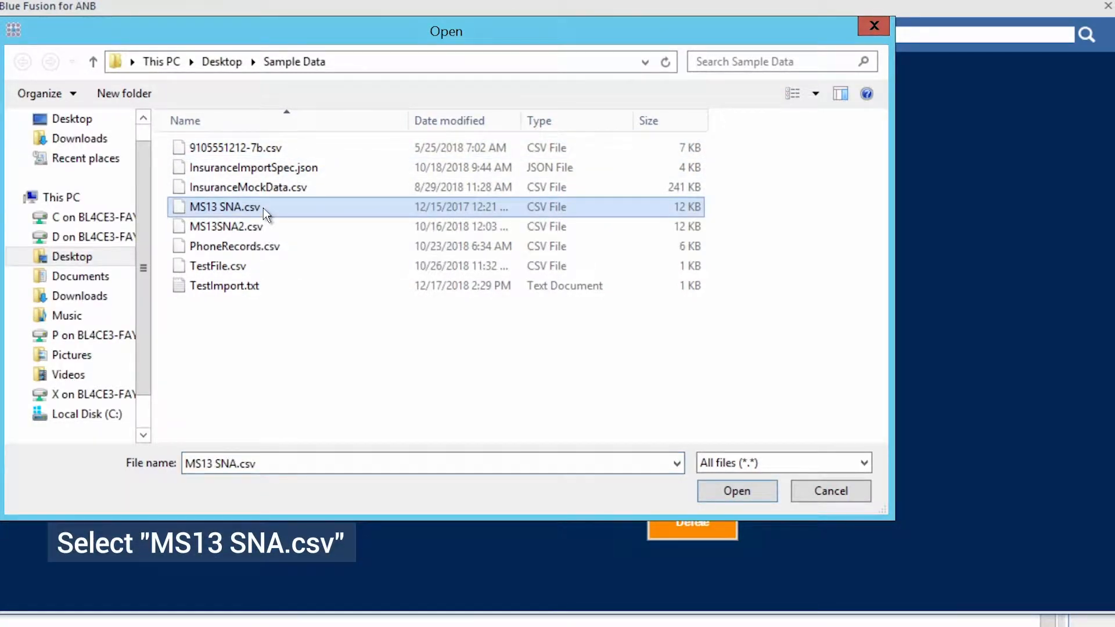
{"action": "left_click", "coordinate": [716, 488]}
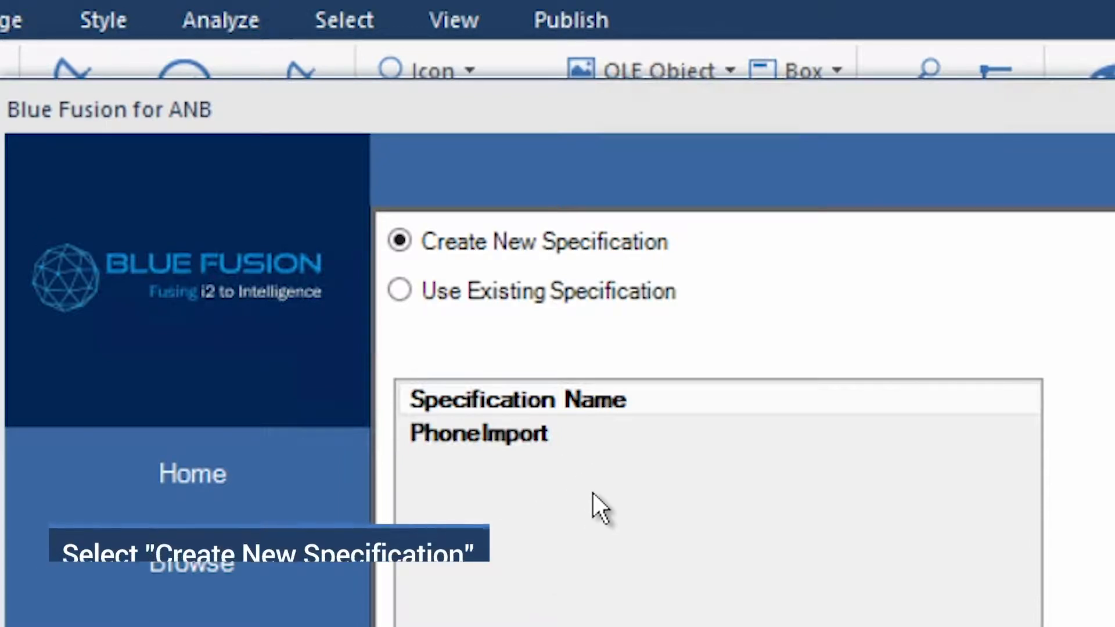
Create a new import specification, accept the comma-delimited column definitions and proceed to assigning columns
{"action": "left_click", "coordinate": [485, 250]}
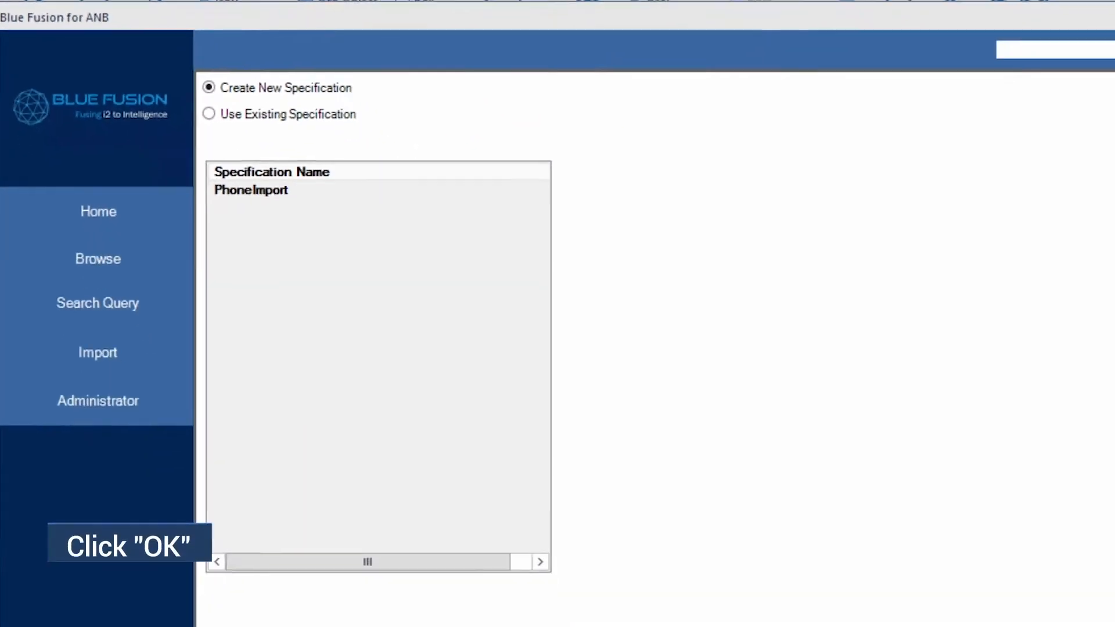
{"action": "left_click", "coordinate": [948, 592]}
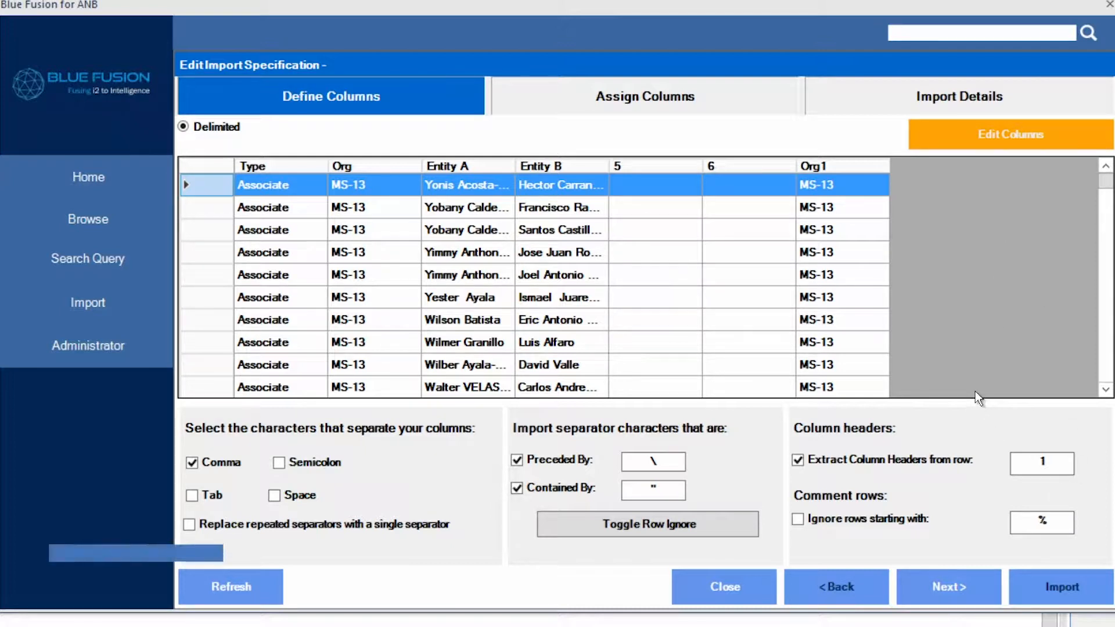
{"action": "left_click", "coordinate": [954, 590]}
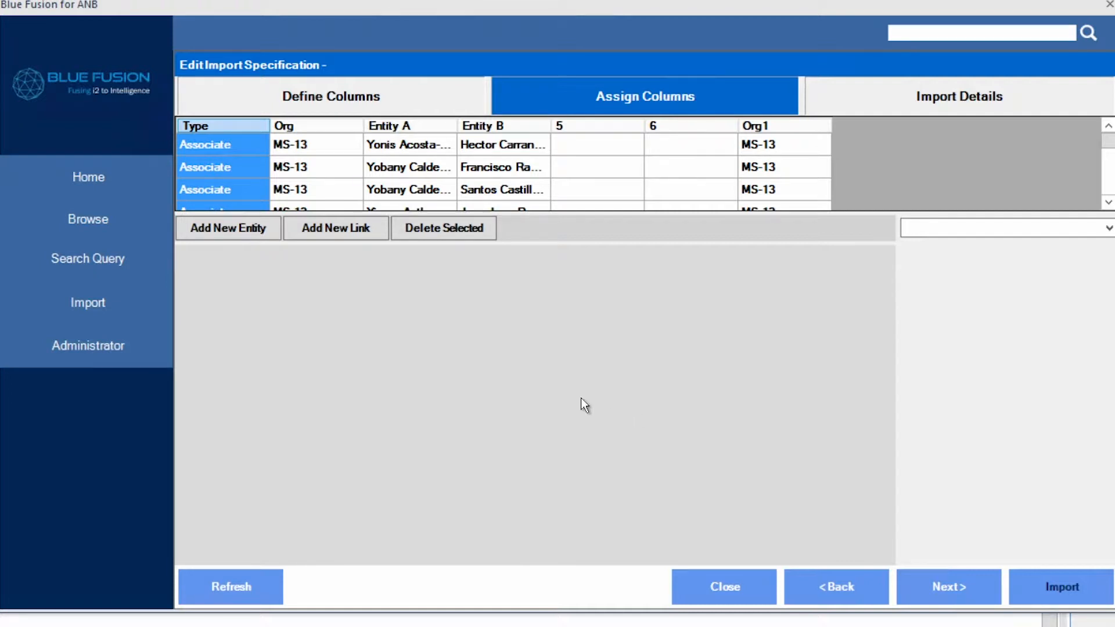
Add a Person Entity to the empty column assignment canvas
{"action": "left_click", "coordinate": [236, 232]}
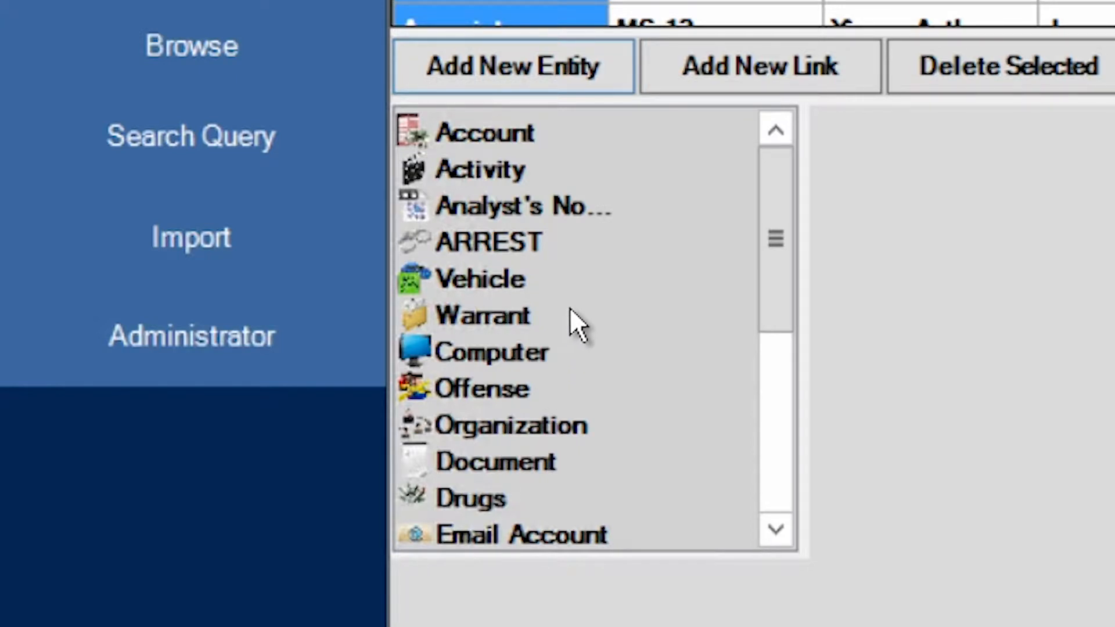
{"action": "left_click_drag", "start_coordinate": [781, 239], "coordinate": [794, 417]}
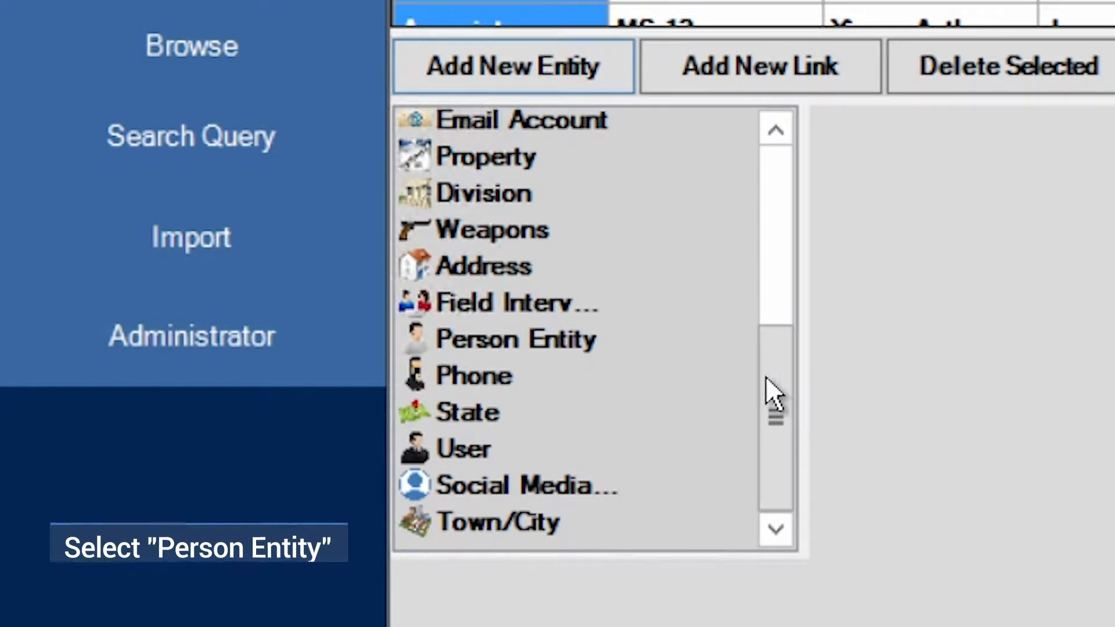
{"action": "left_click", "coordinate": [564, 346]}
{"action": "left_click_drag", "start_coordinate": [471, 191], "coordinate": [721, 385]}
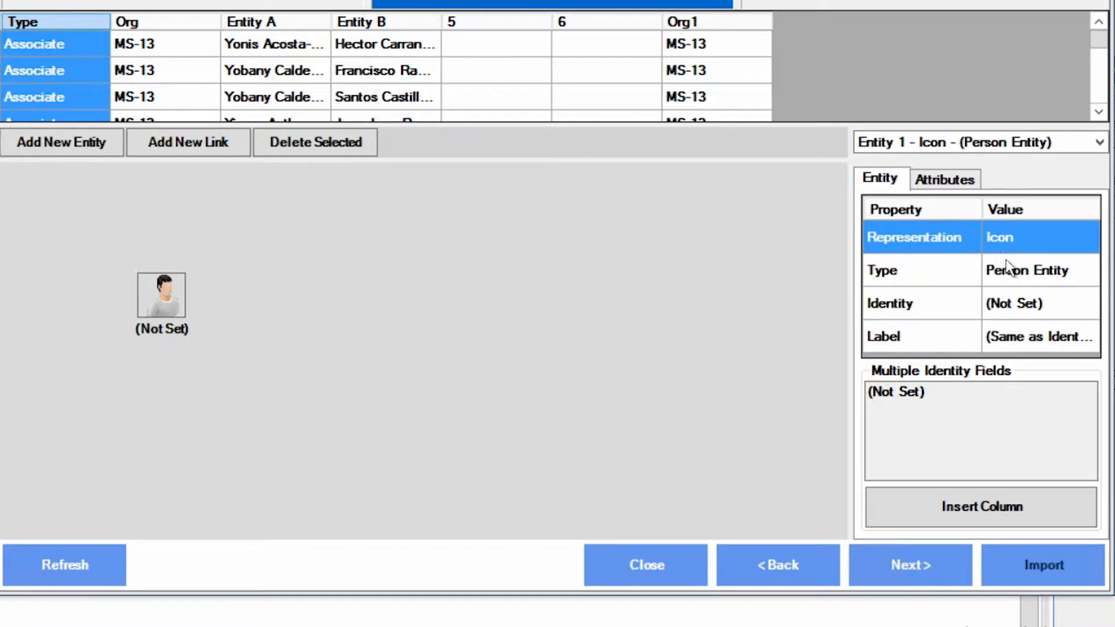
Place a second Person Entity beside the first and draw a link from the first to the second
{"action": "left_click", "coordinate": [72, 144]}
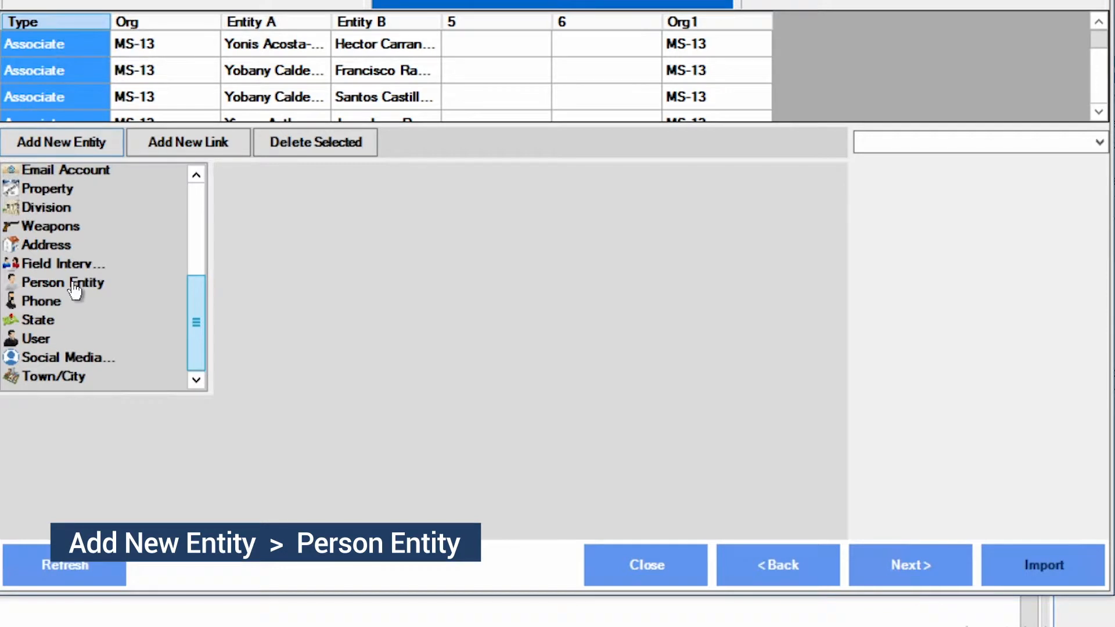
{"action": "left_click", "coordinate": [107, 286]}
{"action": "left_click", "coordinate": [90, 285]}
{"action": "left_click_drag", "start_coordinate": [37, 213], "coordinate": [415, 291]}
{"action": "left_click", "coordinate": [197, 142]}
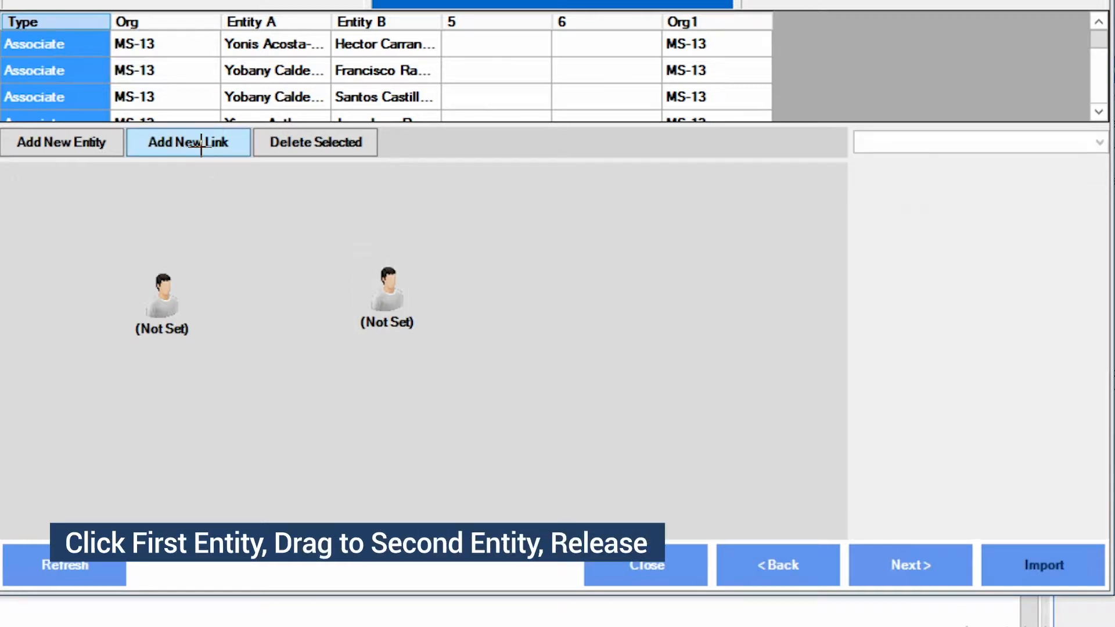
{"action": "left_click_drag", "start_coordinate": [168, 290], "coordinate": [390, 290]}
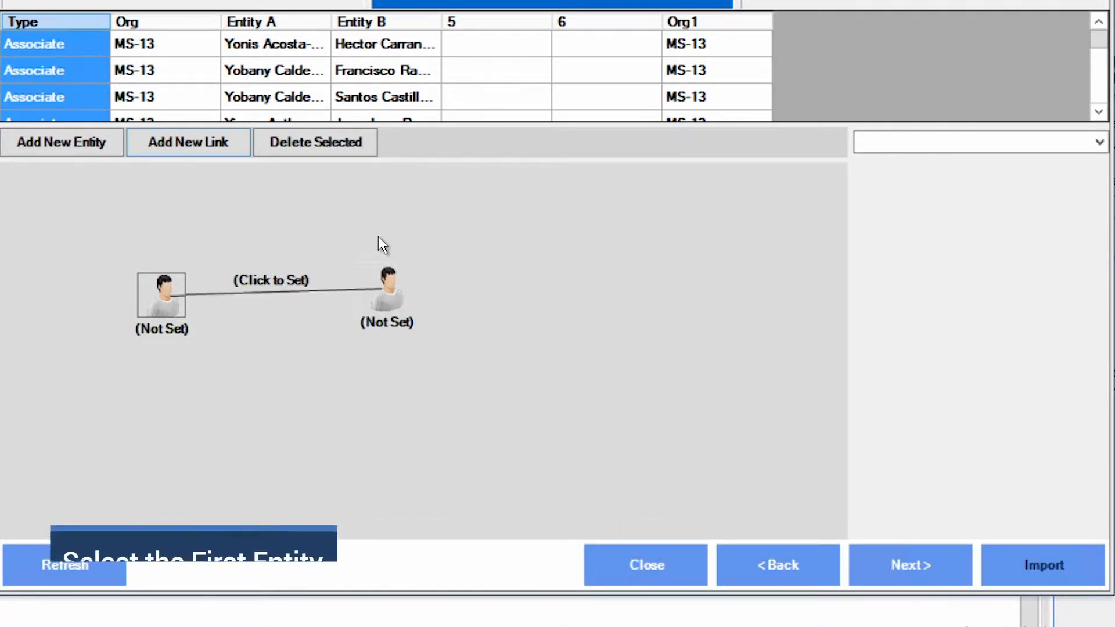
Set the first person's identity to the Entity A column
{"action": "left_click", "coordinate": [162, 294]}
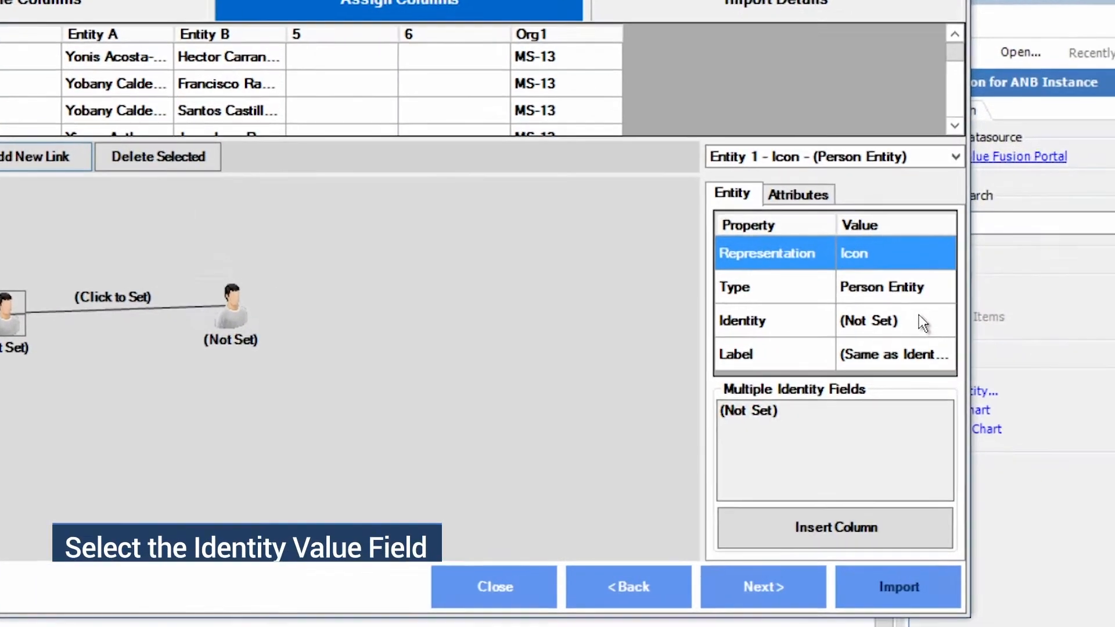
{"action": "left_click", "coordinate": [1072, 357]}
{"action": "left_click", "coordinate": [668, 517]}
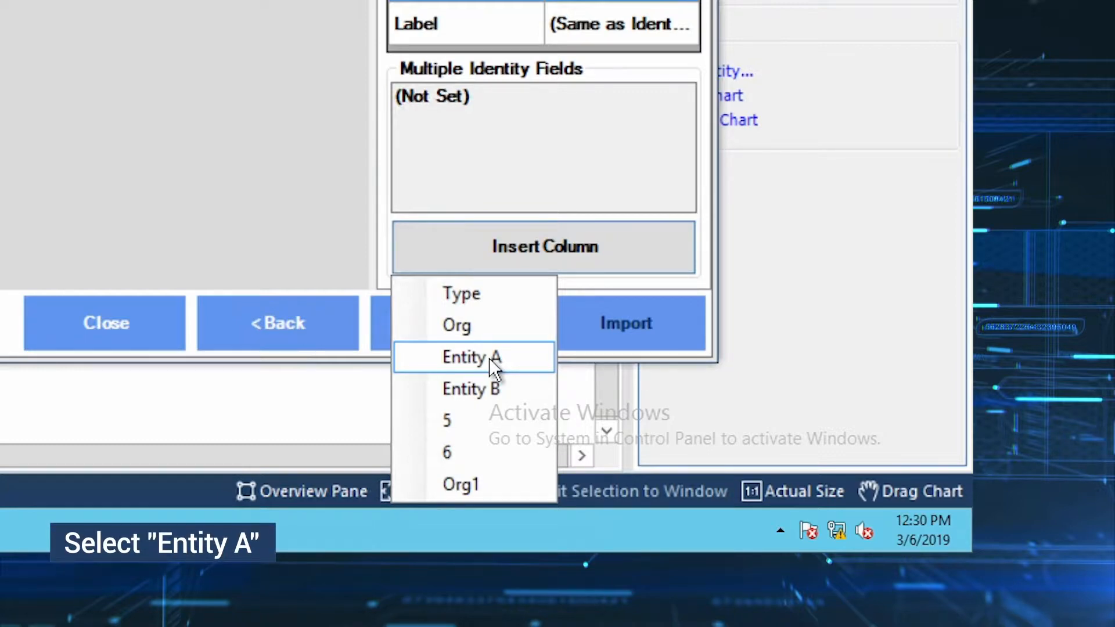
{"action": "left_click", "coordinate": [489, 357]}
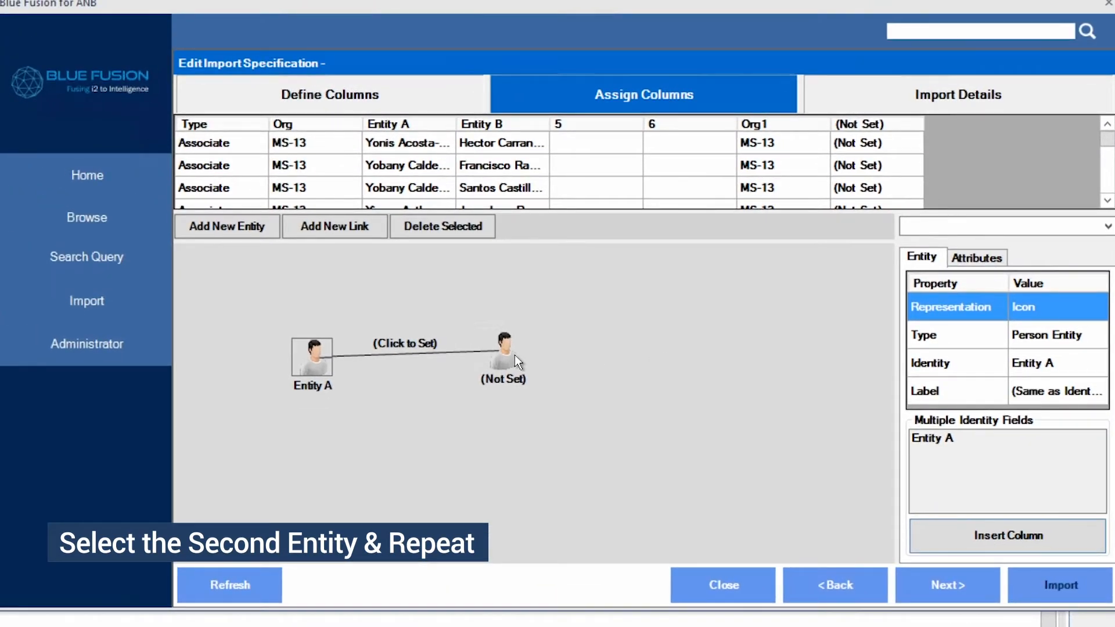
Set the second person's identity to the Entity B column
{"action": "left_click", "coordinate": [515, 356]}
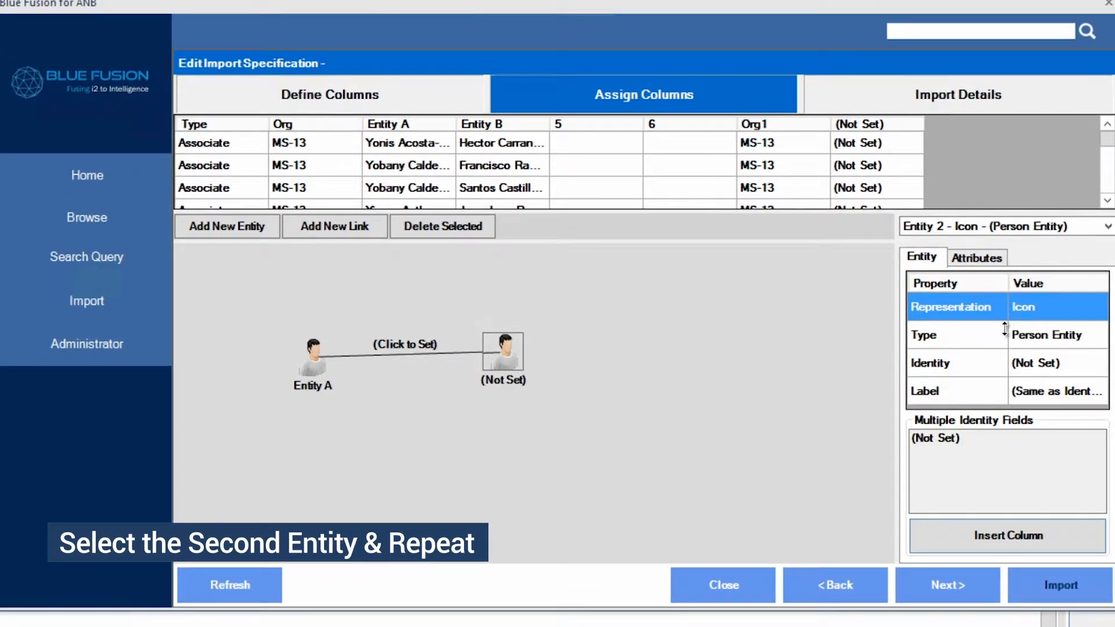
{"action": "left_click", "coordinate": [1054, 361]}
{"action": "left_click", "coordinate": [1049, 534]}
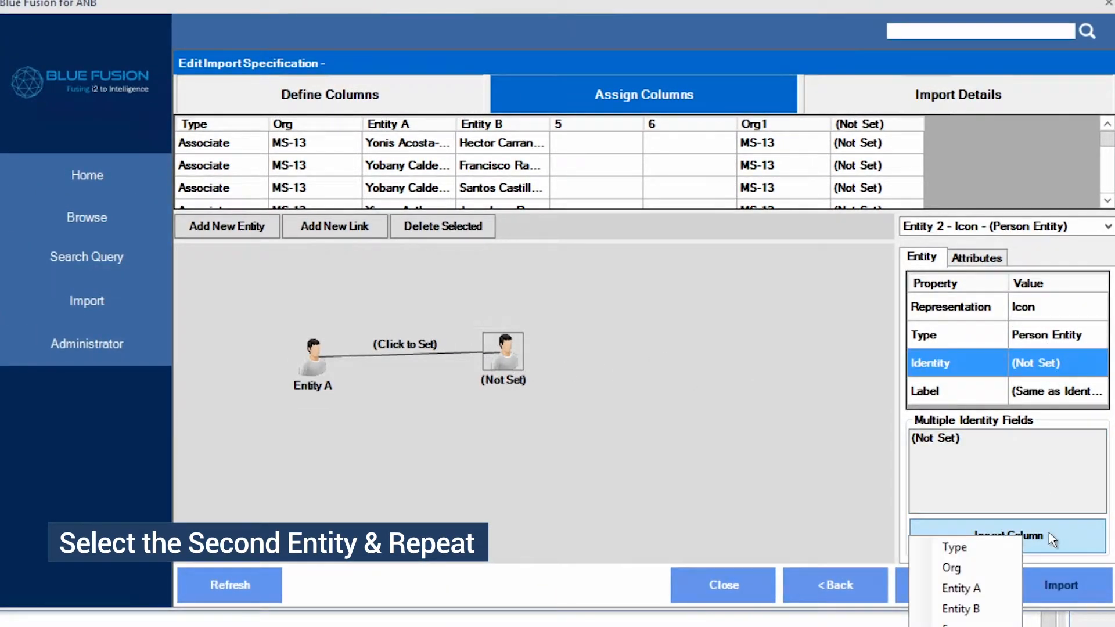
{"action": "left_click", "coordinate": [980, 609]}
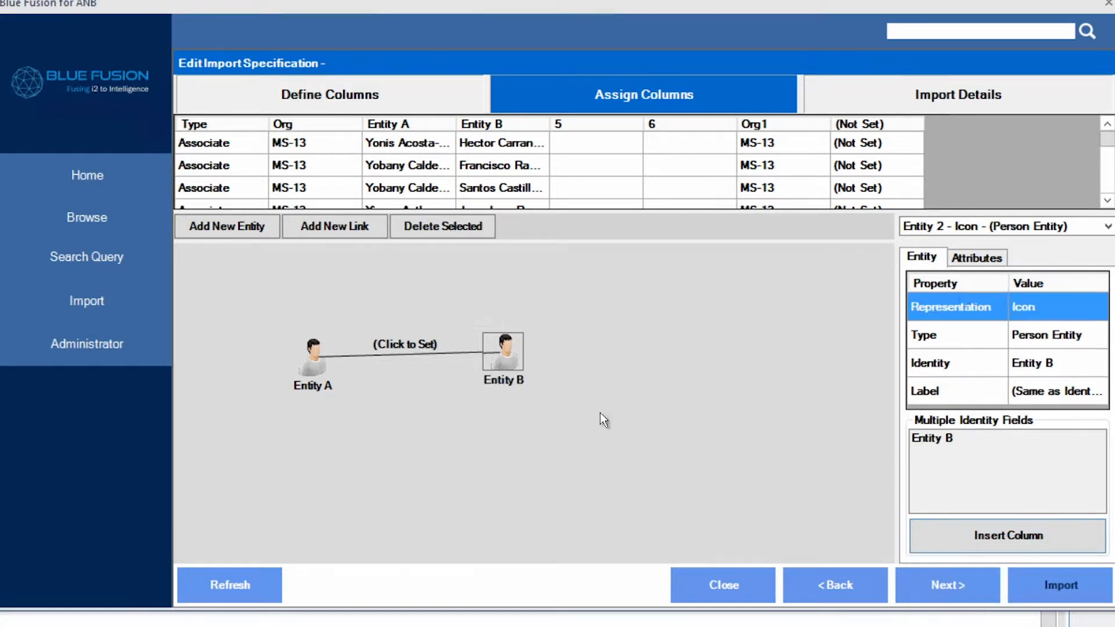
Set the link between the two persons to type Relationship Link and its identity to the Type column
{"action": "left_click", "coordinate": [429, 352]}
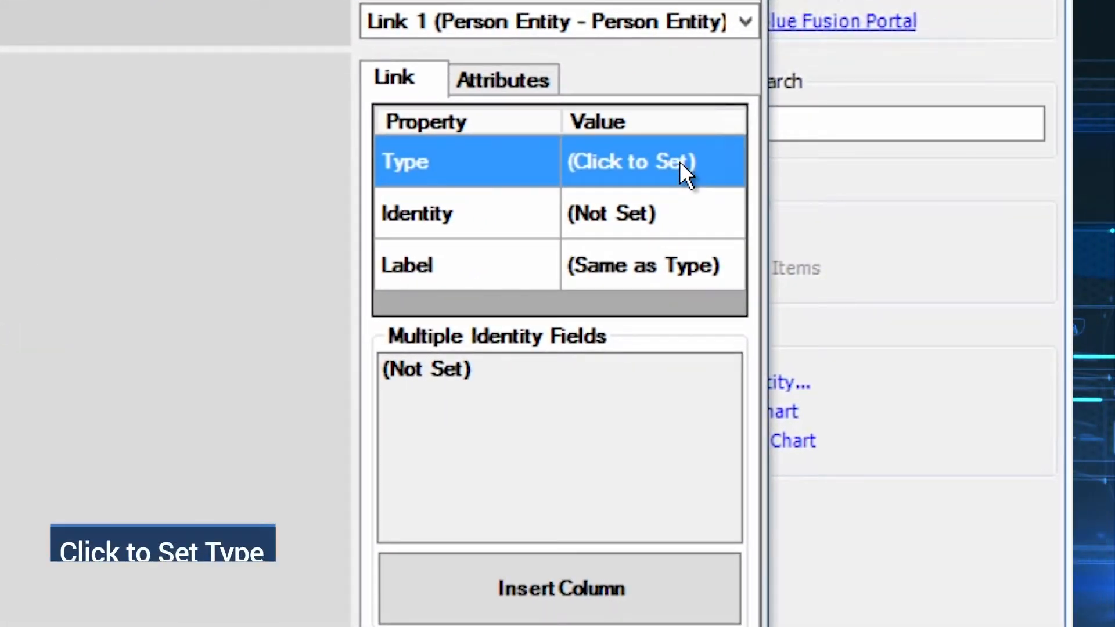
{"action": "left_click", "coordinate": [685, 174]}
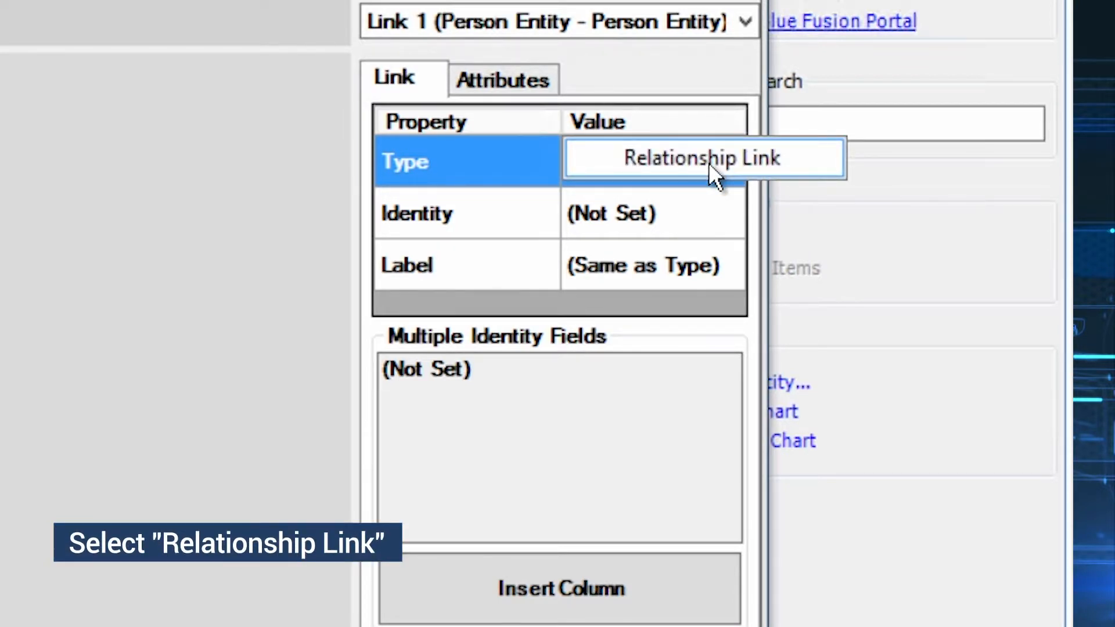
{"action": "left_click", "coordinate": [708, 162]}
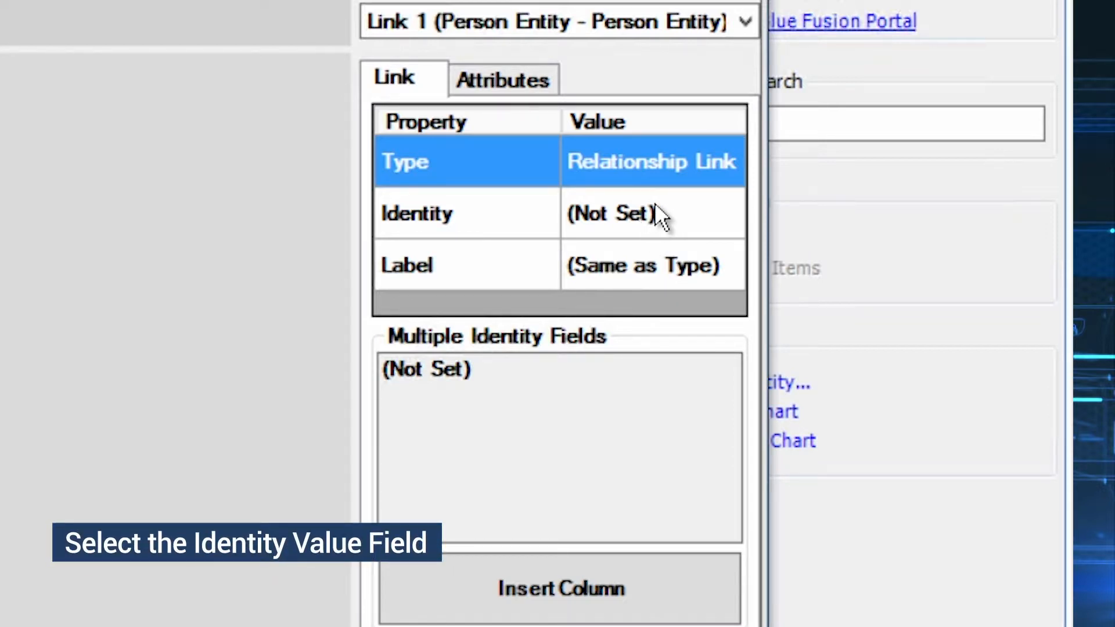
{"action": "left_click", "coordinate": [631, 212]}
{"action": "left_click", "coordinate": [632, 213]}
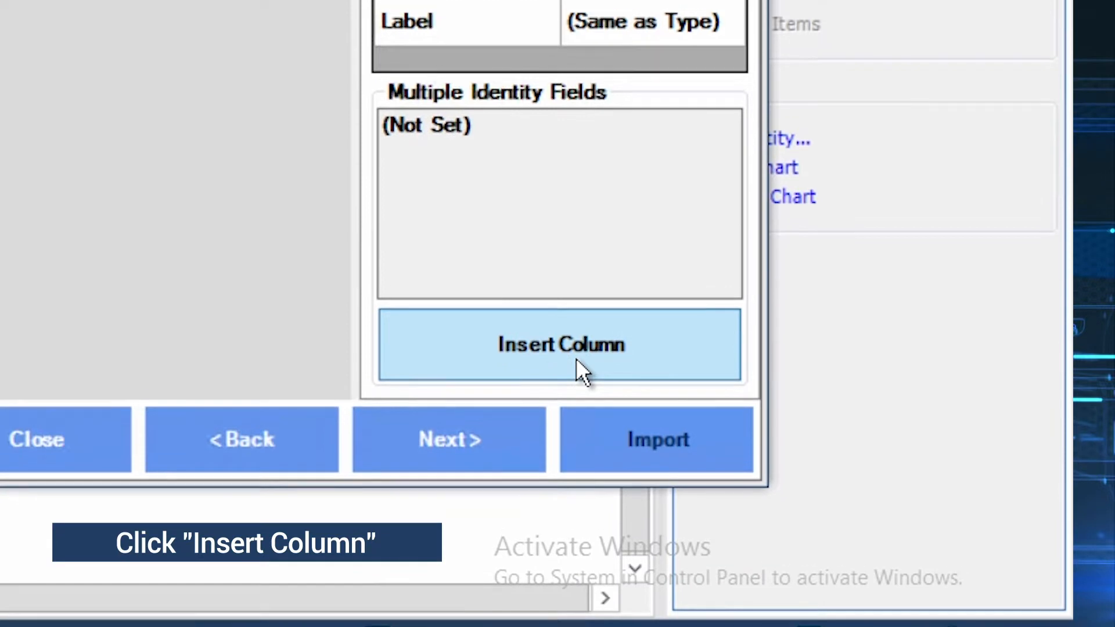
{"action": "left_click", "coordinate": [576, 358]}
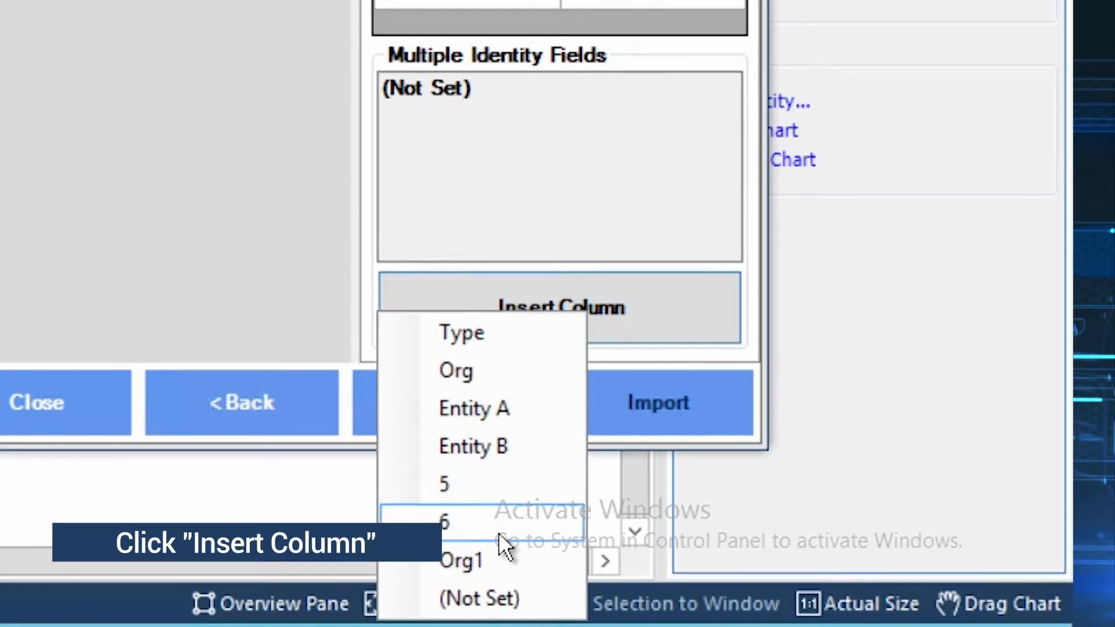
{"action": "left_click", "coordinate": [454, 333]}
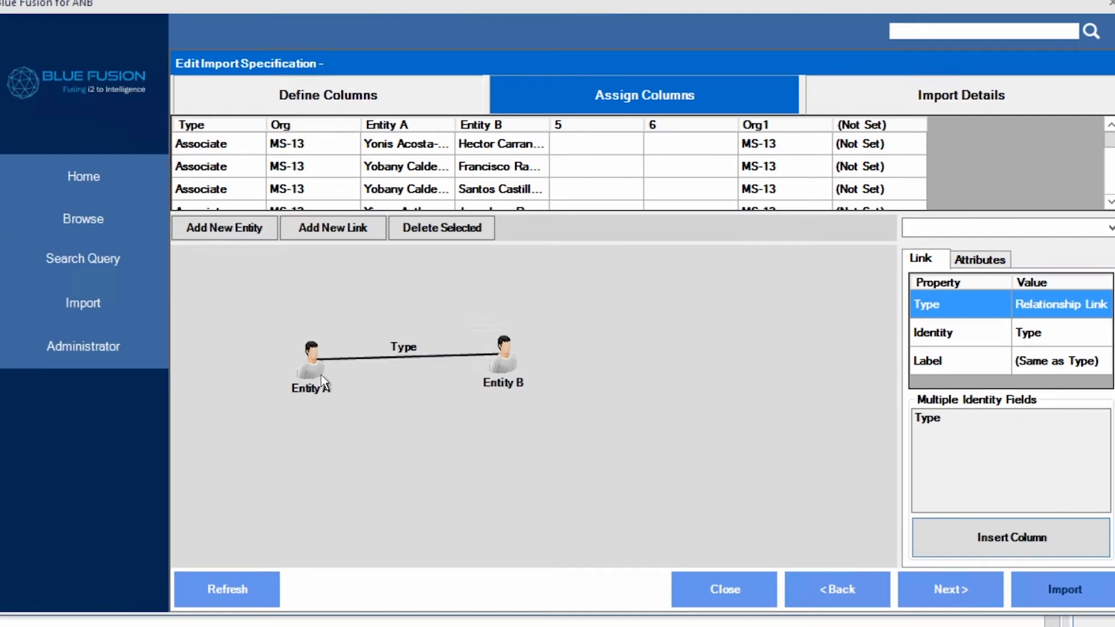
Select Entity A, check the import details for invalid items and return to the column assignment
{"action": "left_click", "coordinate": [313, 375]}
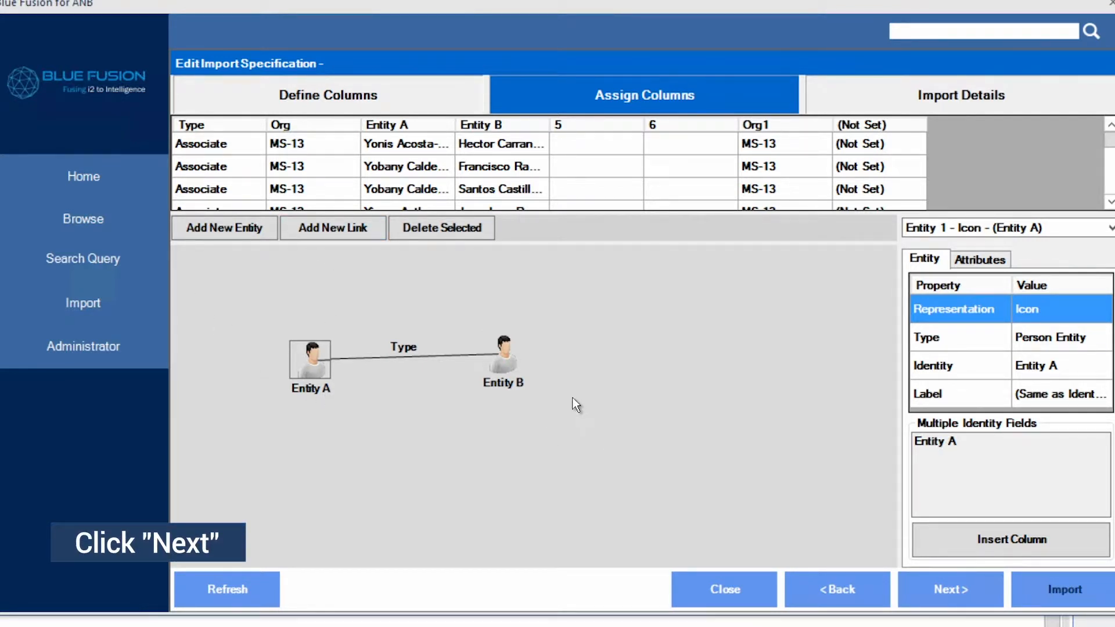
{"action": "left_click", "coordinate": [963, 594]}
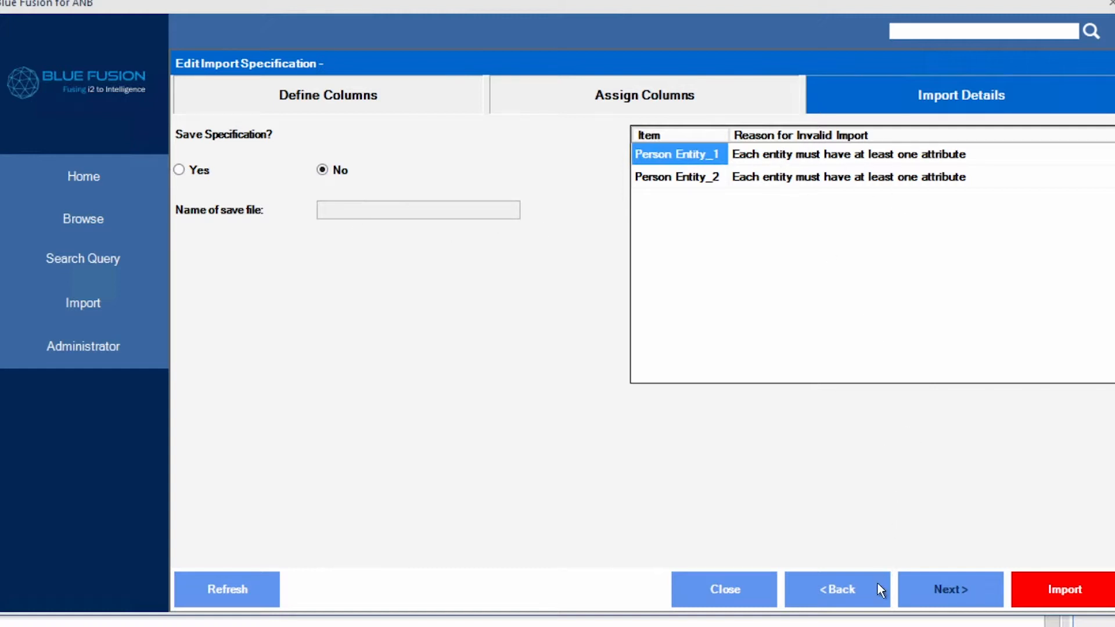
{"action": "left_click", "coordinate": [865, 591]}
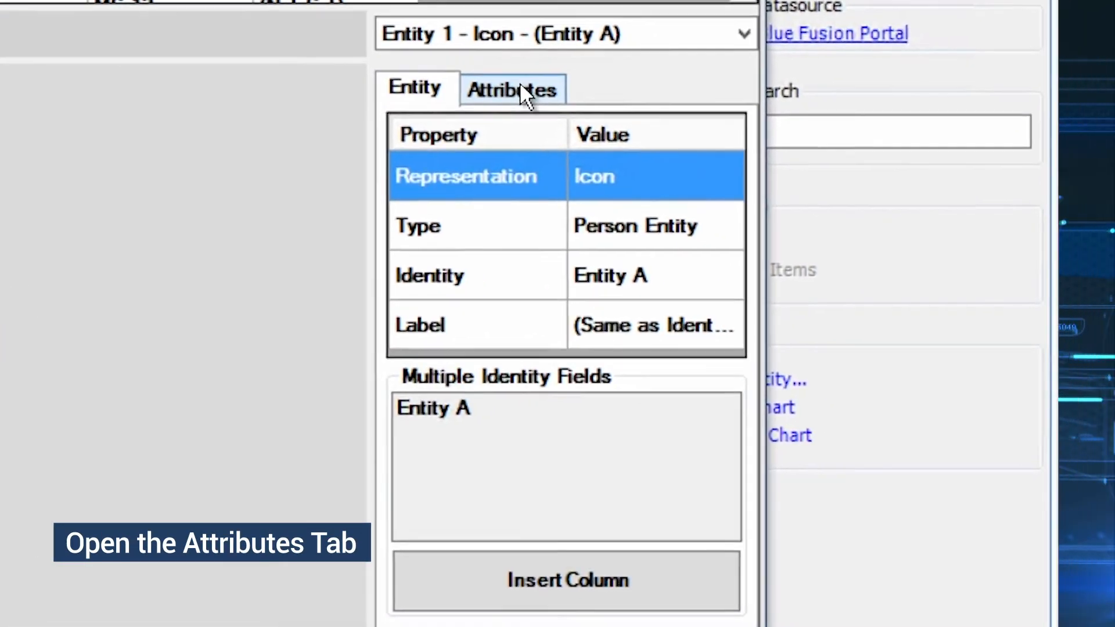
Add an Other Names attribute from the Full Name group to Entity A and assign the Entity A column as its value
{"action": "left_click", "coordinate": [957, 251]}
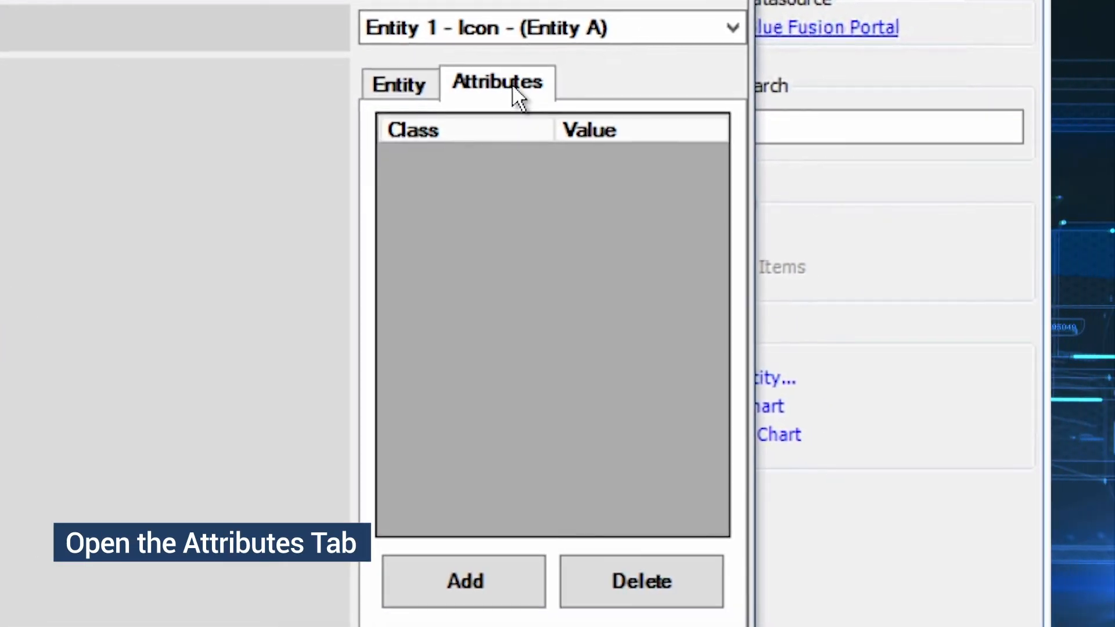
{"action": "left_click", "coordinate": [455, 569]}
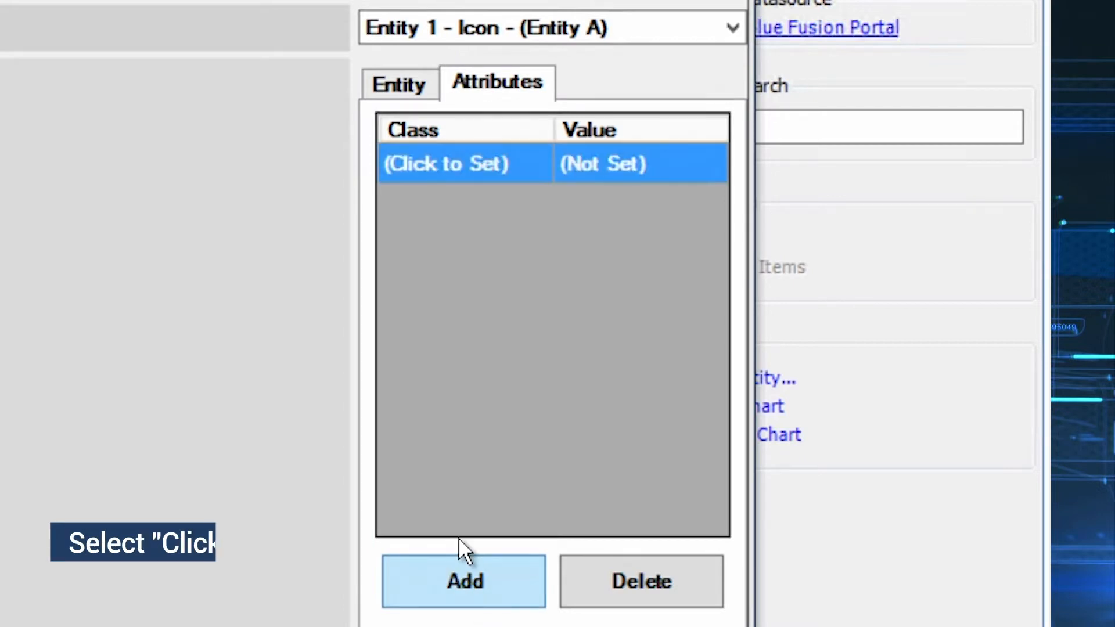
{"action": "left_click", "coordinate": [487, 165]}
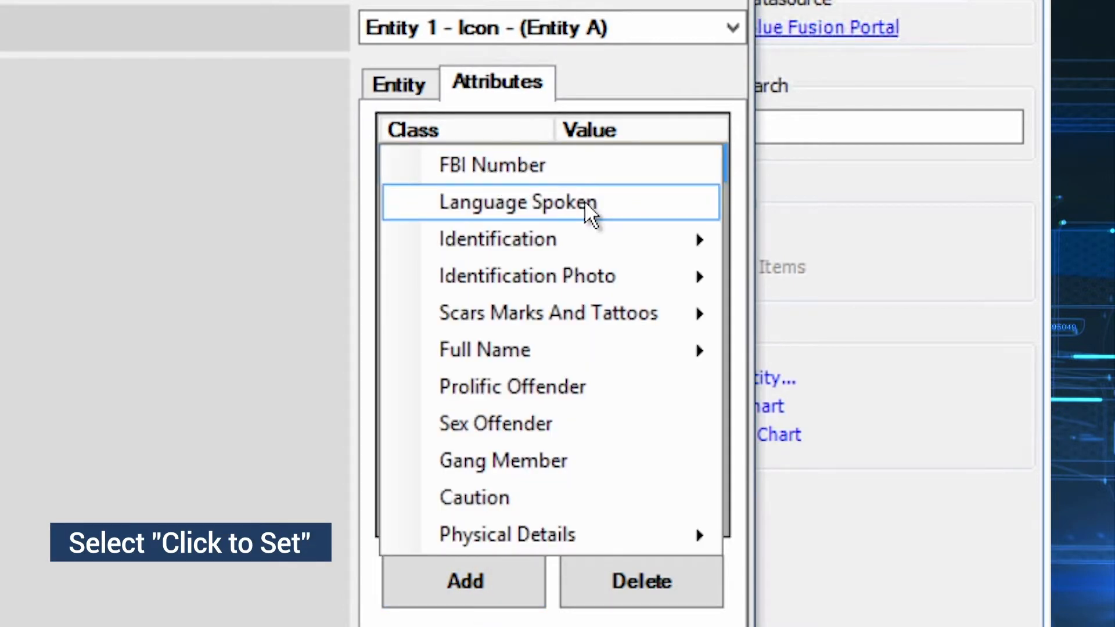
{"action": "mouse_move", "coordinate": [586, 351]}
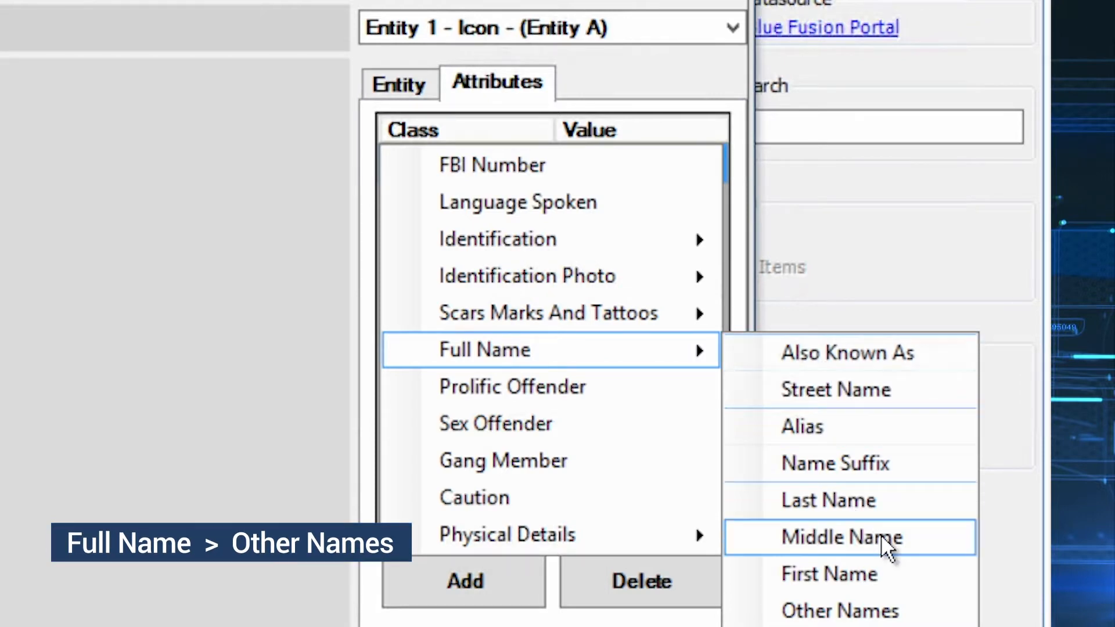
{"action": "left_click", "coordinate": [888, 613]}
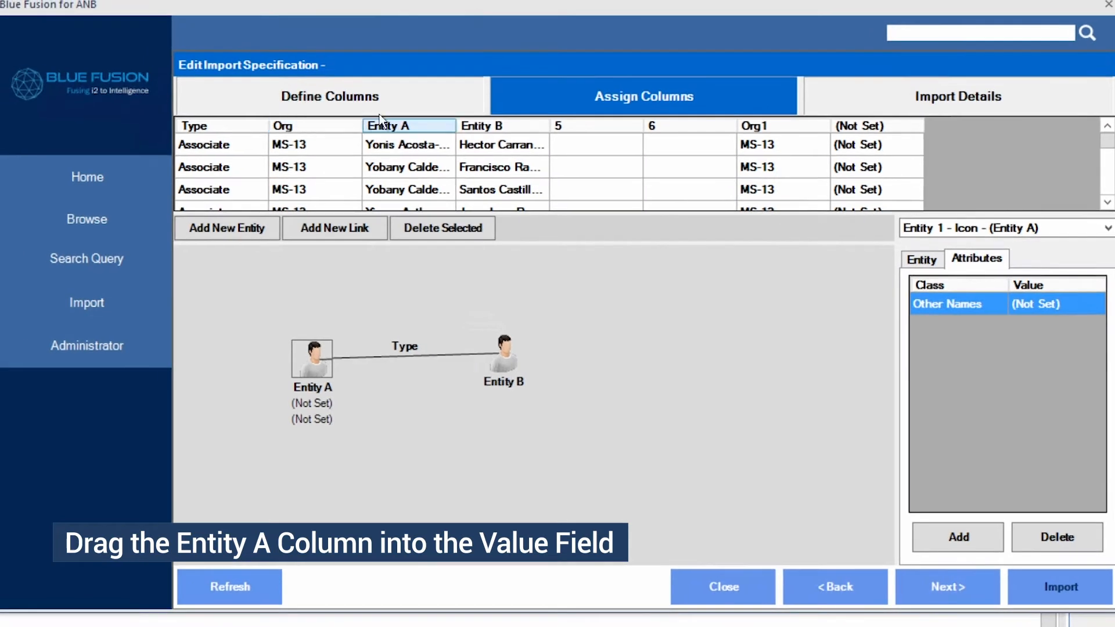
{"action": "left_click_drag", "start_coordinate": [393, 121], "coordinate": [1035, 298]}
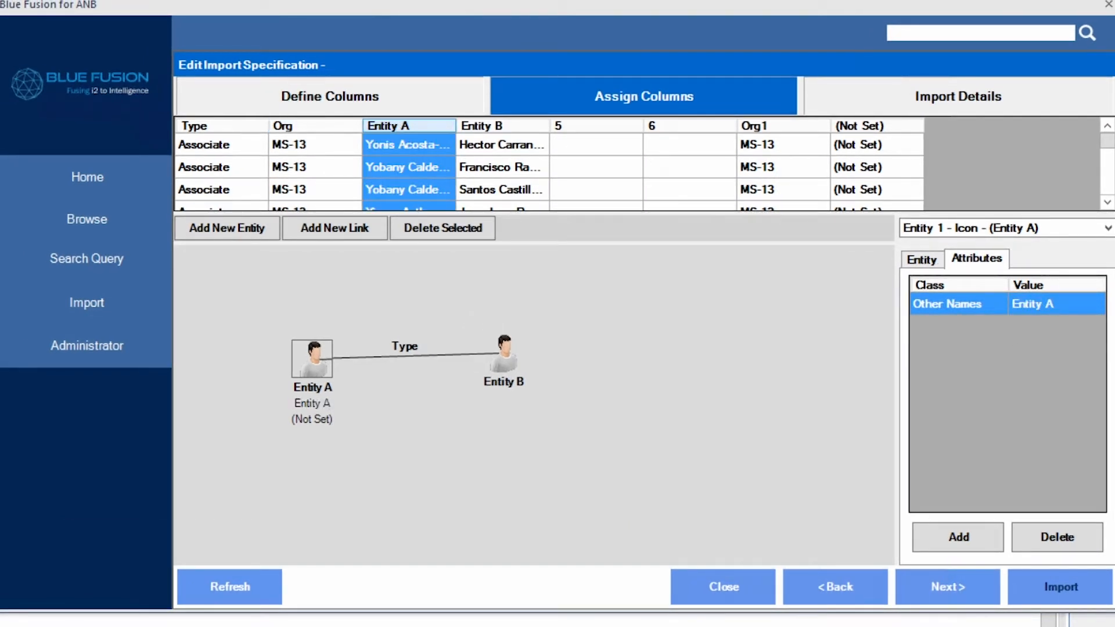
Add an Other Names attribute from the Full Name group to Entity B and assign the Entity B column as its value
{"action": "left_click", "coordinate": [502, 364]}
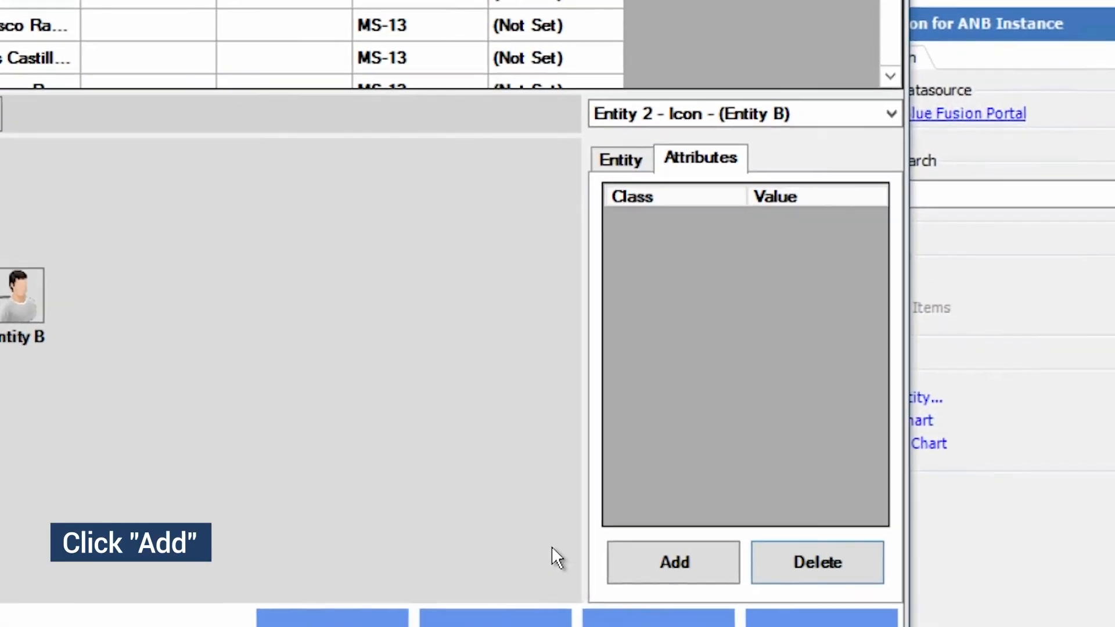
{"action": "left_click", "coordinate": [664, 557]}
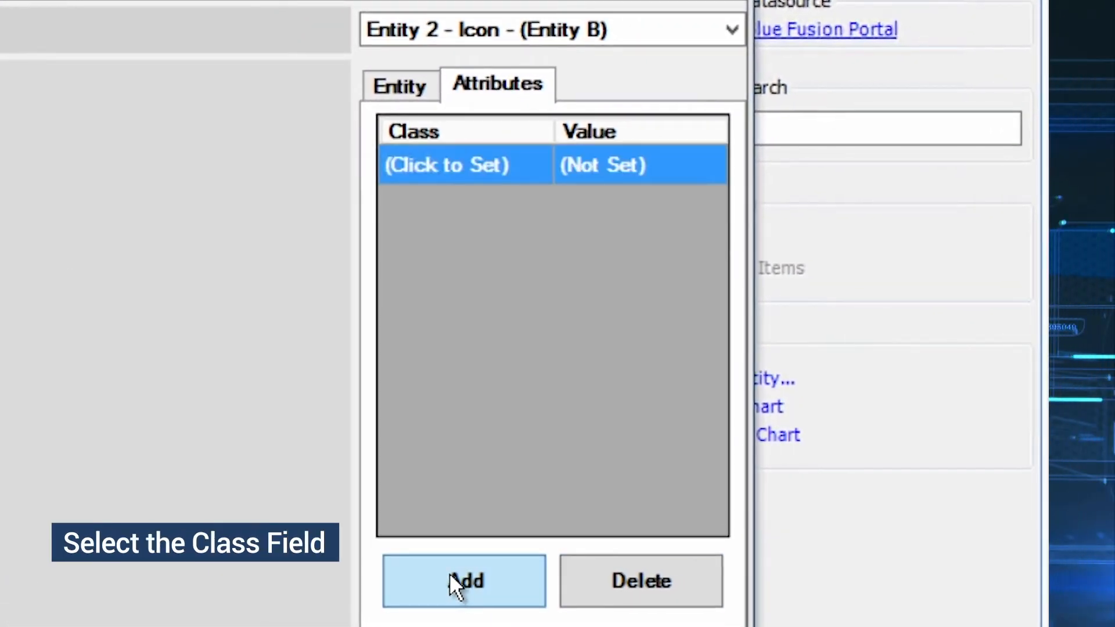
{"action": "left_click", "coordinate": [479, 164]}
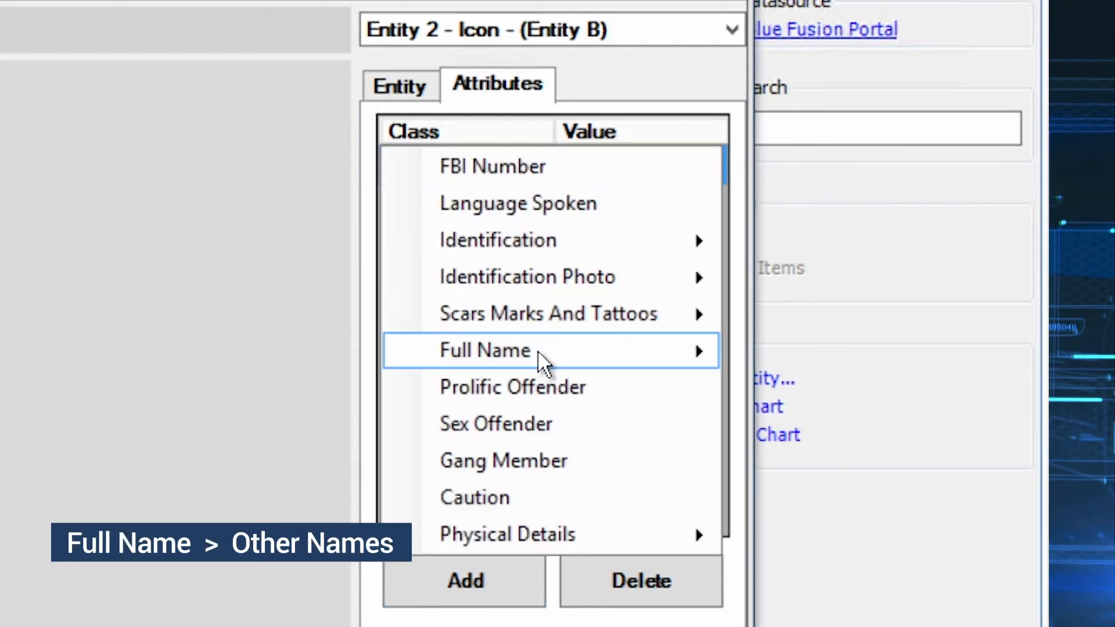
{"action": "mouse_move", "coordinate": [584, 354]}
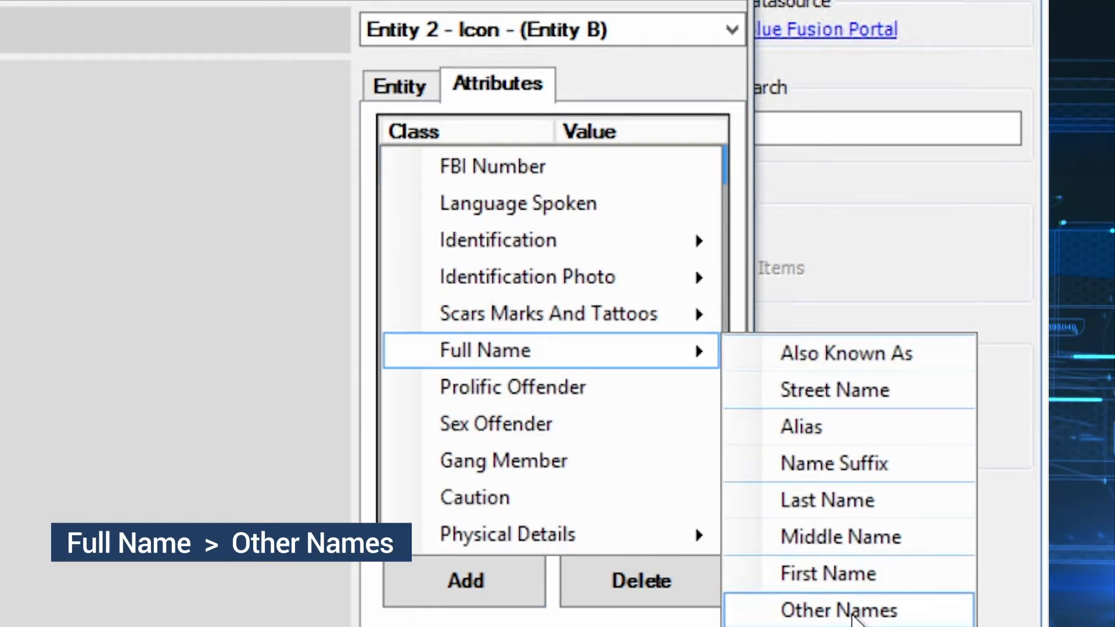
{"action": "left_click", "coordinate": [852, 615]}
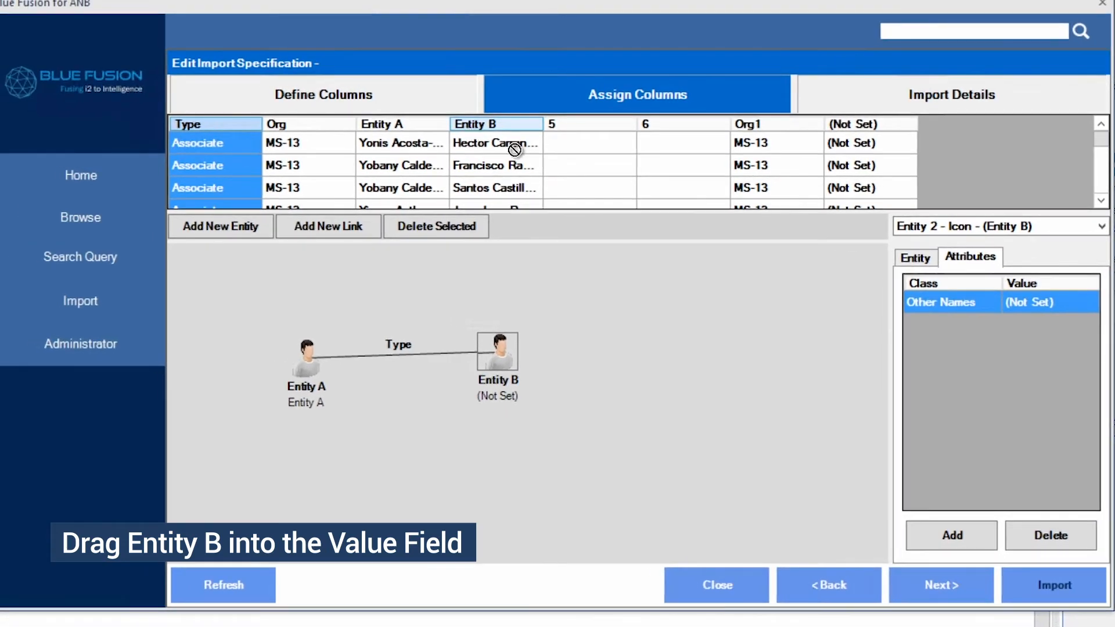
{"action": "left_click_drag", "start_coordinate": [515, 150], "coordinate": [1041, 300]}
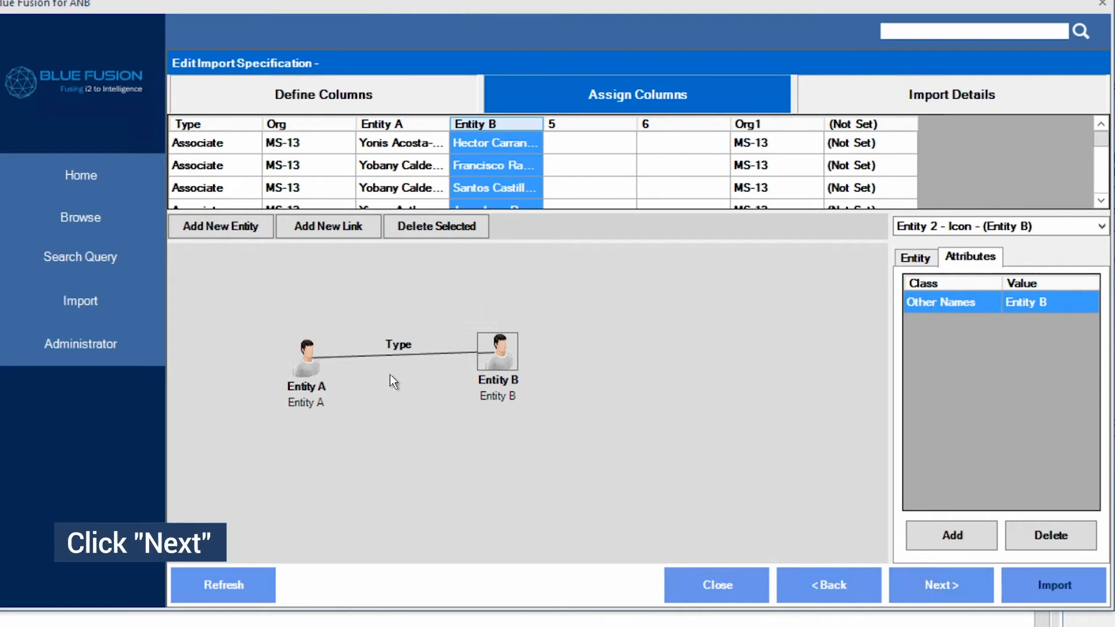
Choose to save the import specification as "BF demo", run the import and dismiss the progress window once it is done
{"action": "left_click", "coordinate": [937, 585]}
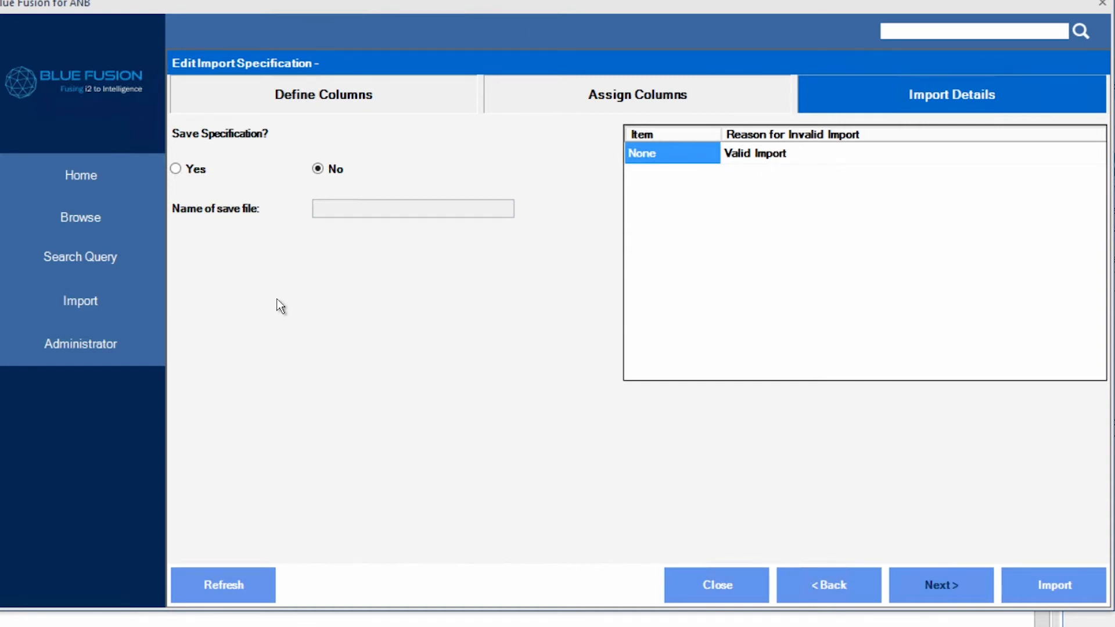
{"action": "left_click", "coordinate": [176, 168]}
{"action": "type", "text": "BF demo"}
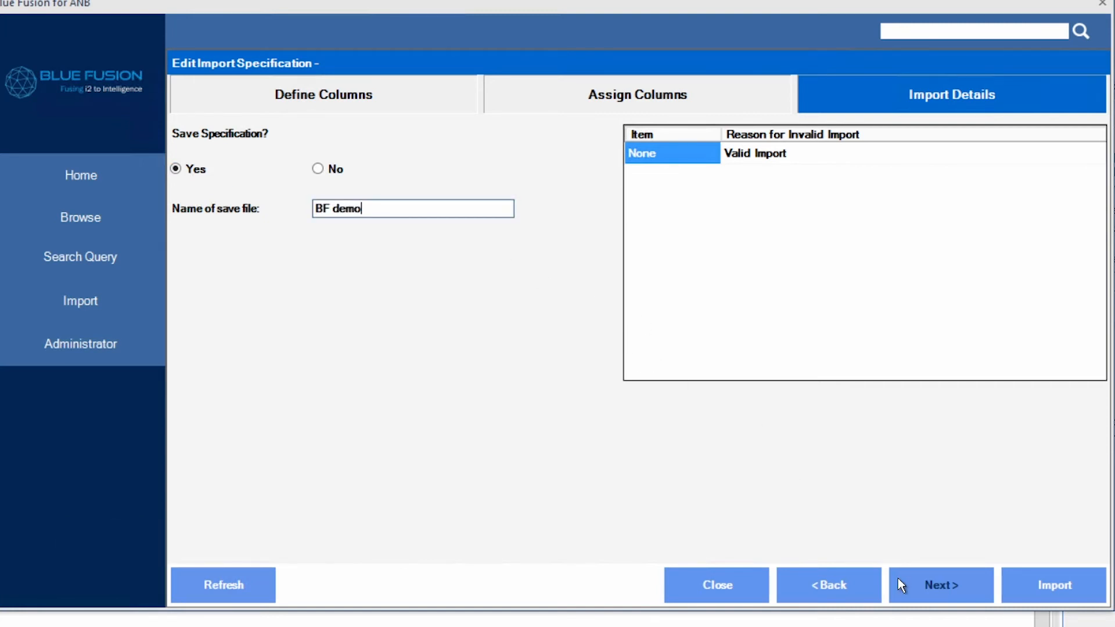
{"action": "left_click", "coordinate": [1068, 584]}
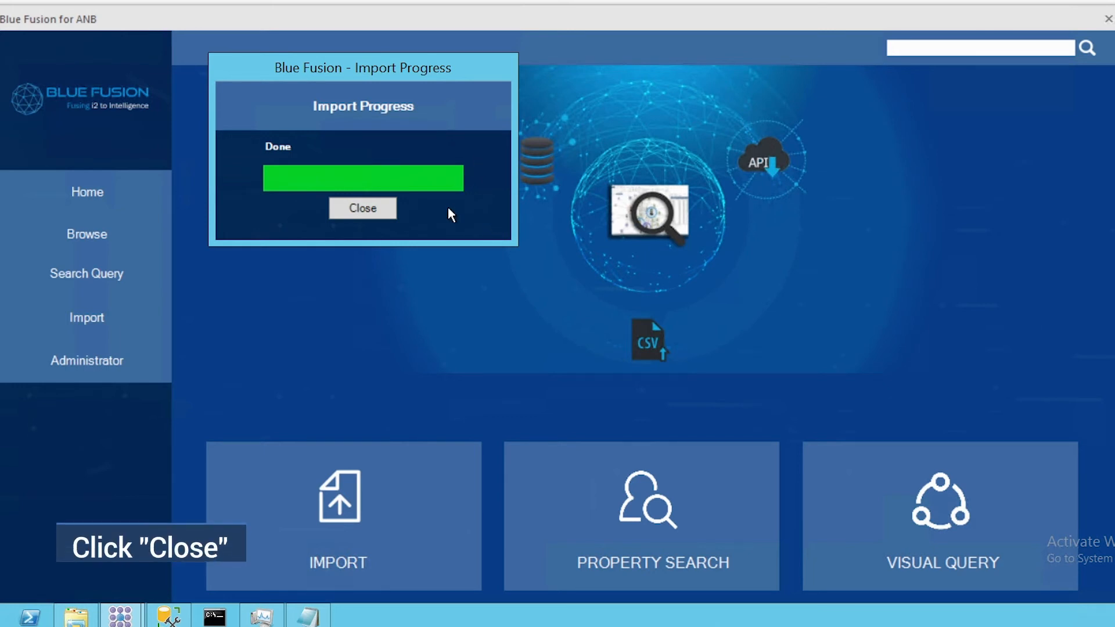
{"action": "left_click", "coordinate": [388, 216]}
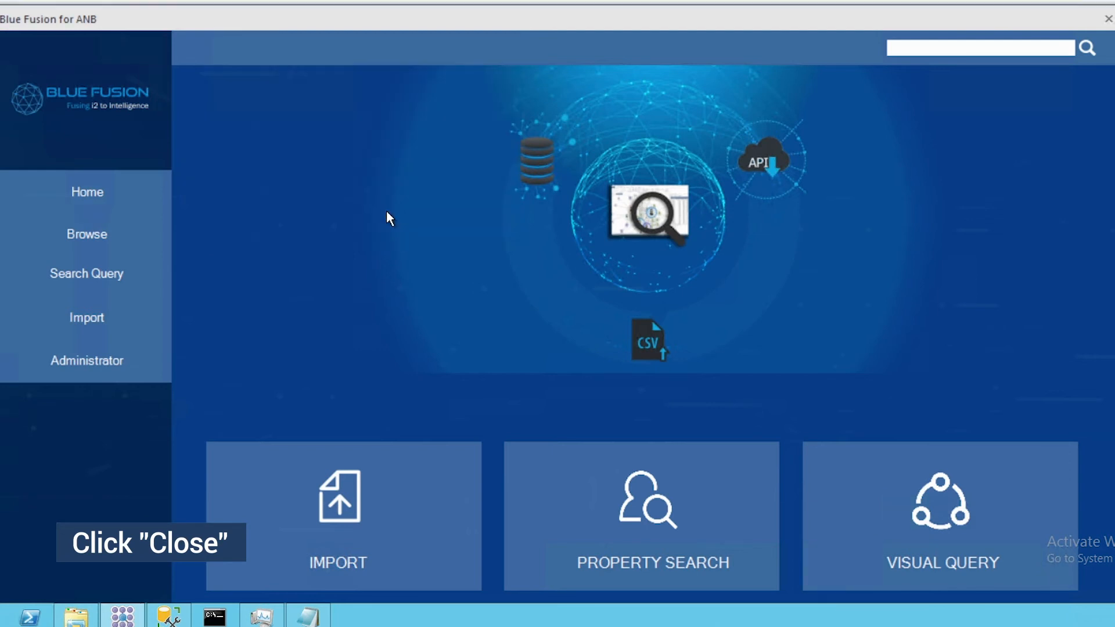